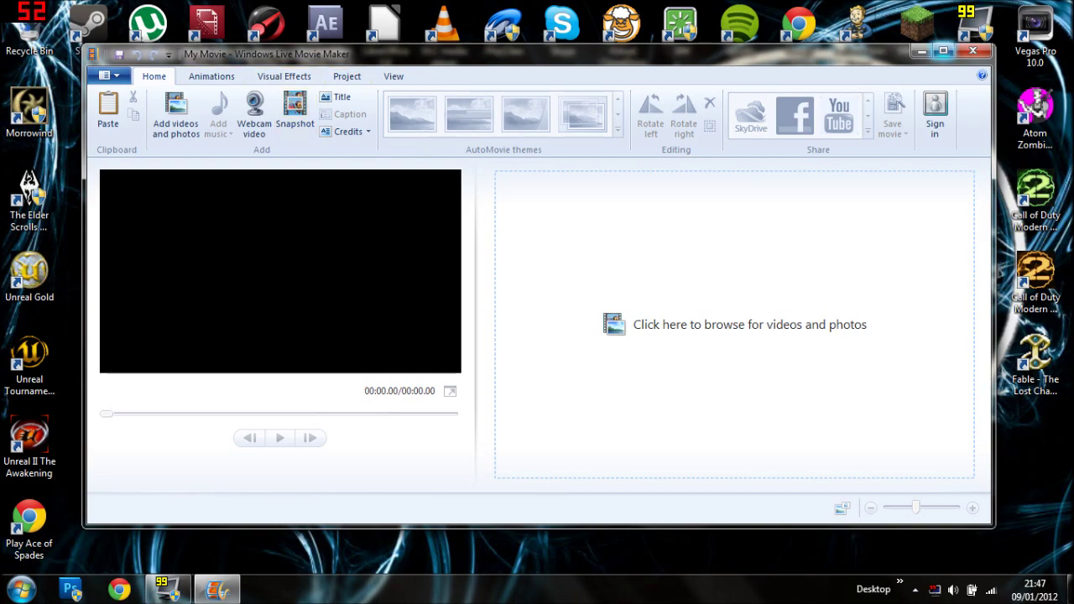
# Maximize the empty 'My Movie' project window, then minimize it to show the desktop.
pyautogui.click(943, 51)
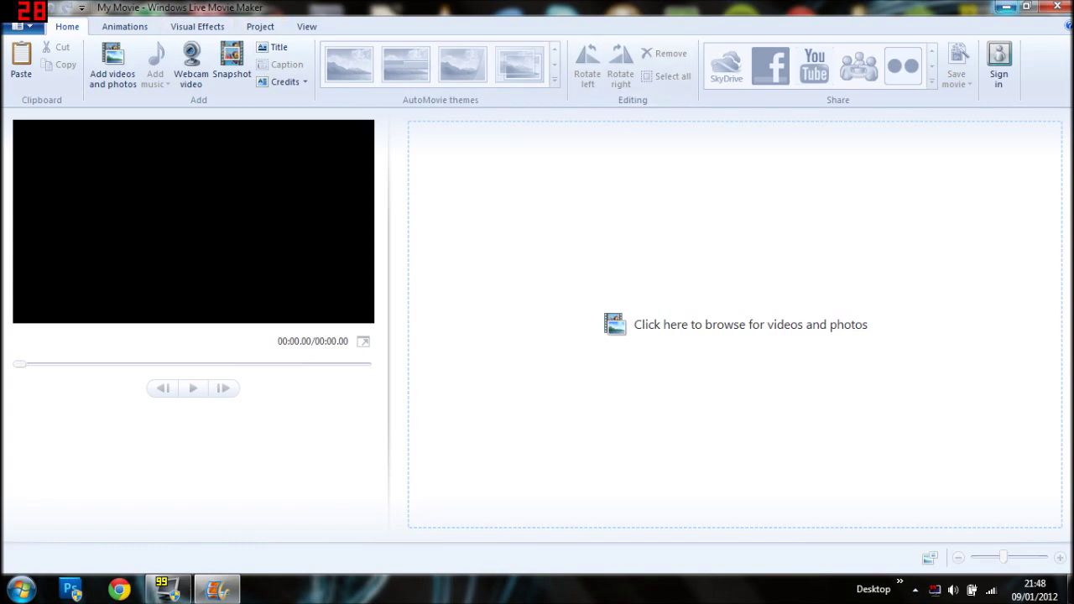
pyautogui.click(1006, 6)
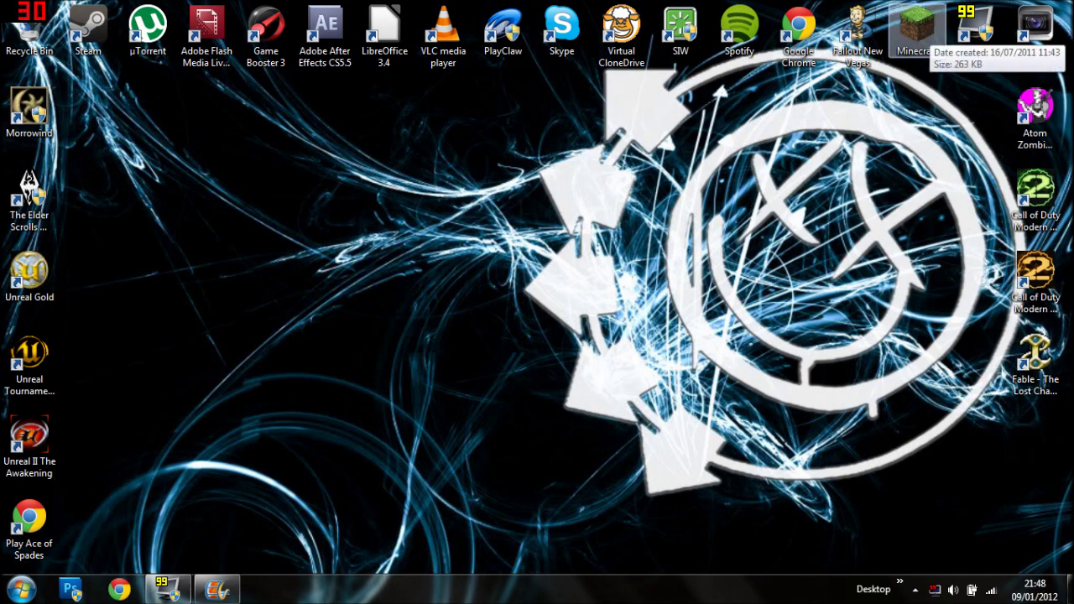
pyautogui.click(917, 32)
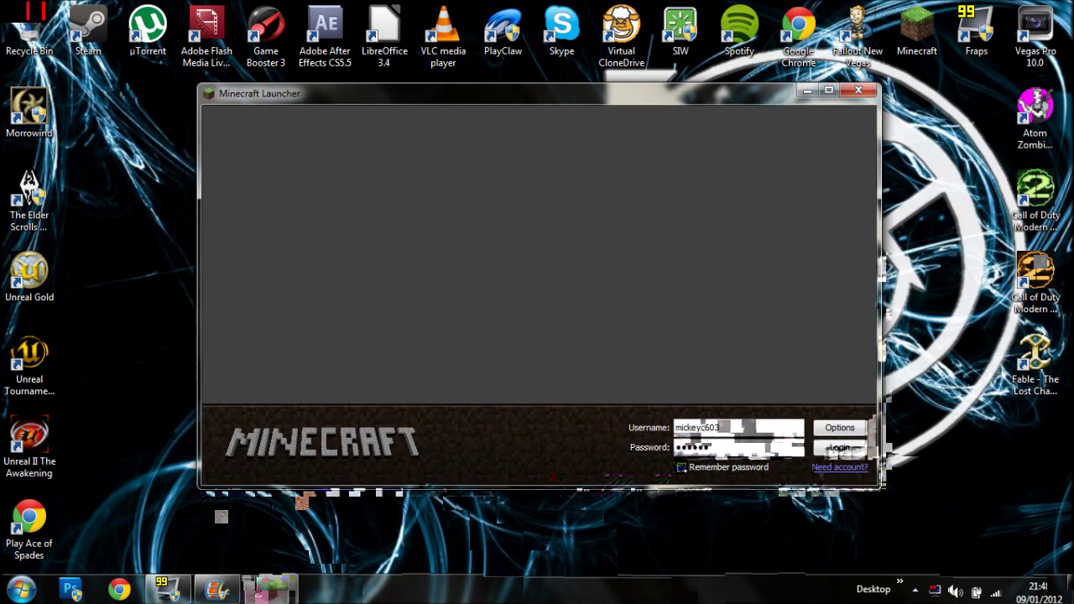
pyautogui.press('Return')
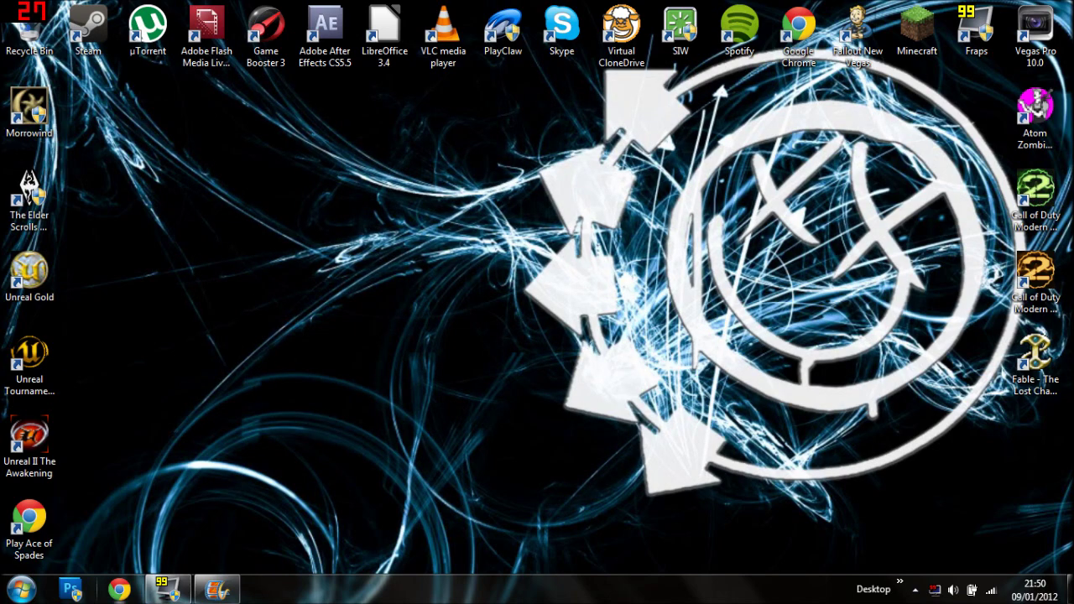
# Briefly view the user's home folder, close it, and bring Movie Maker back from the taskbar.
pyautogui.click(20, 590)
pyautogui.press('Escape')
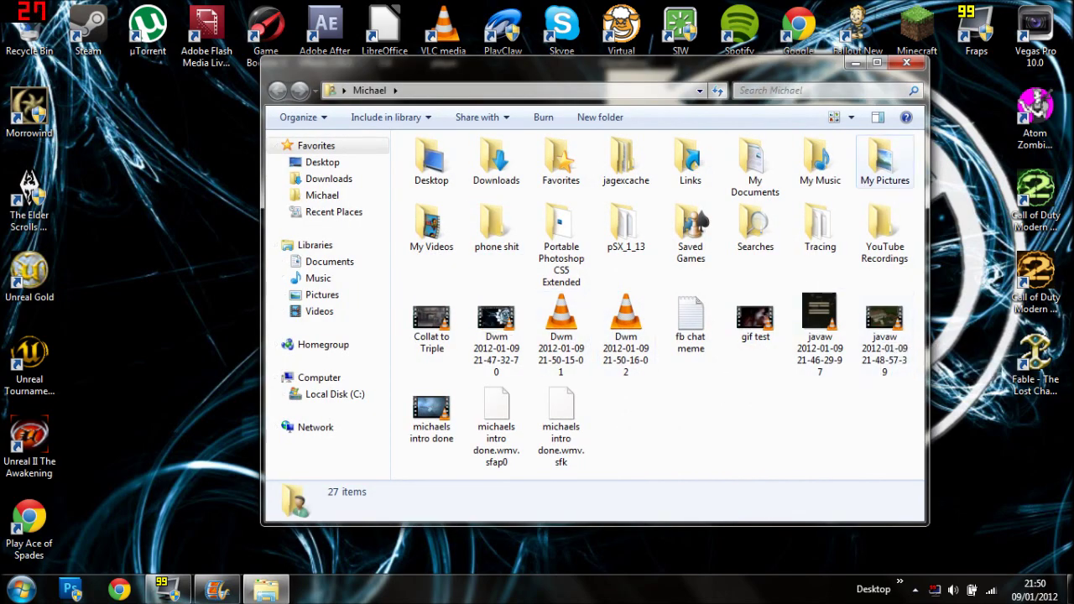
pyautogui.click(906, 62)
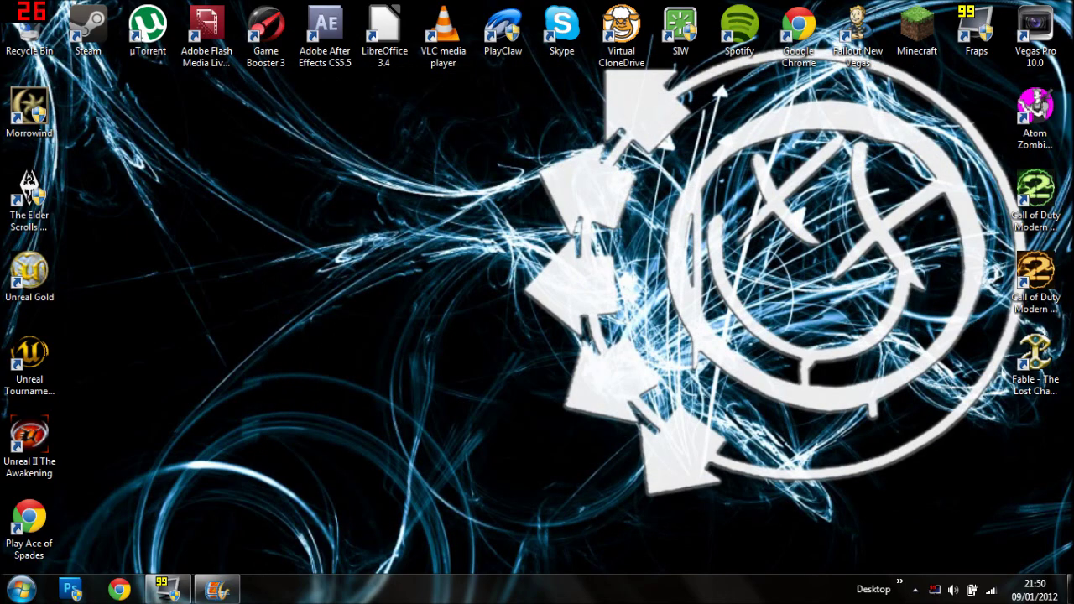
pyautogui.click(217, 589)
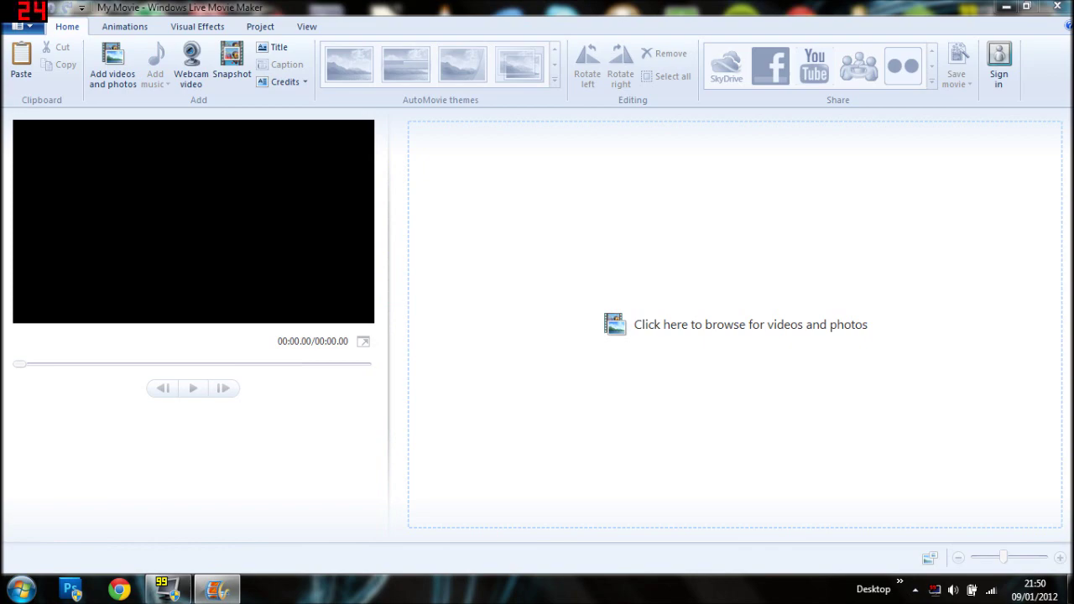
pyautogui.hotkey('ctrl', 'i')
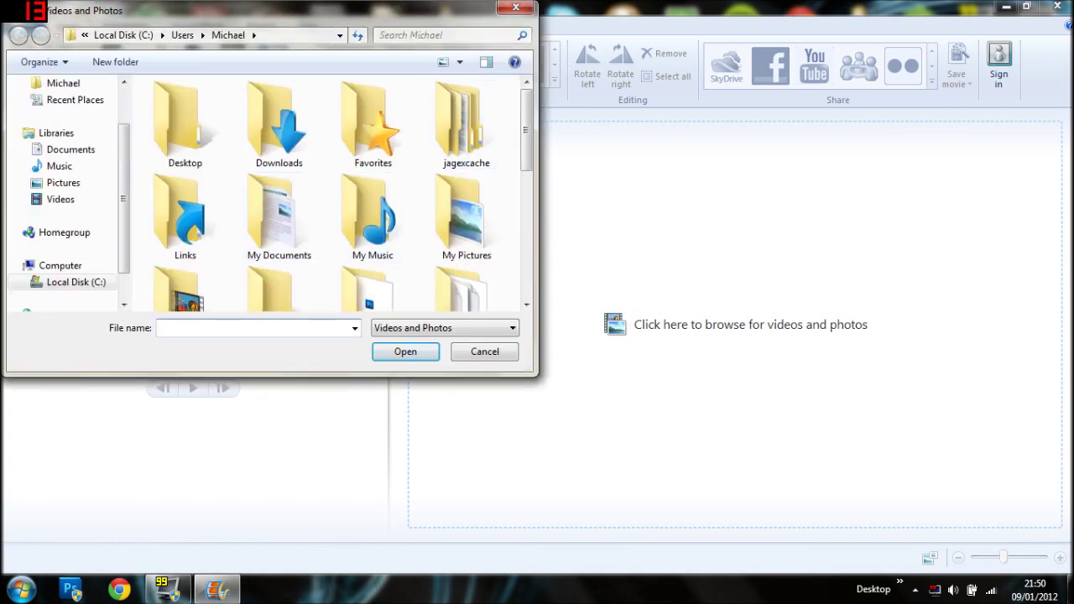
pyautogui.scroll(-3, 369, 191)
pyautogui.scroll(-3, 370, 201)
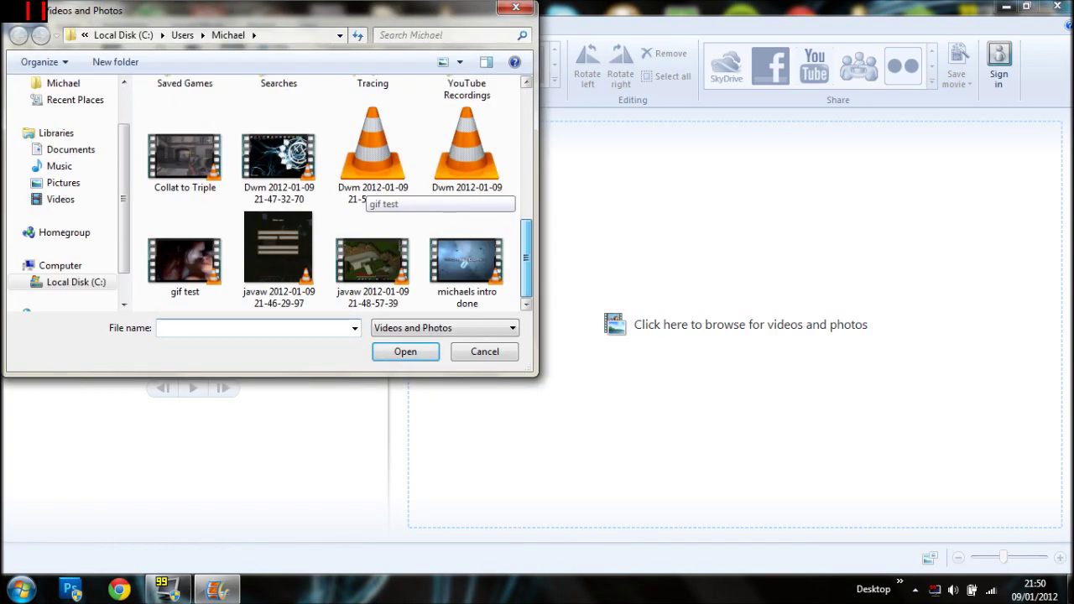
pyautogui.click(372, 260)
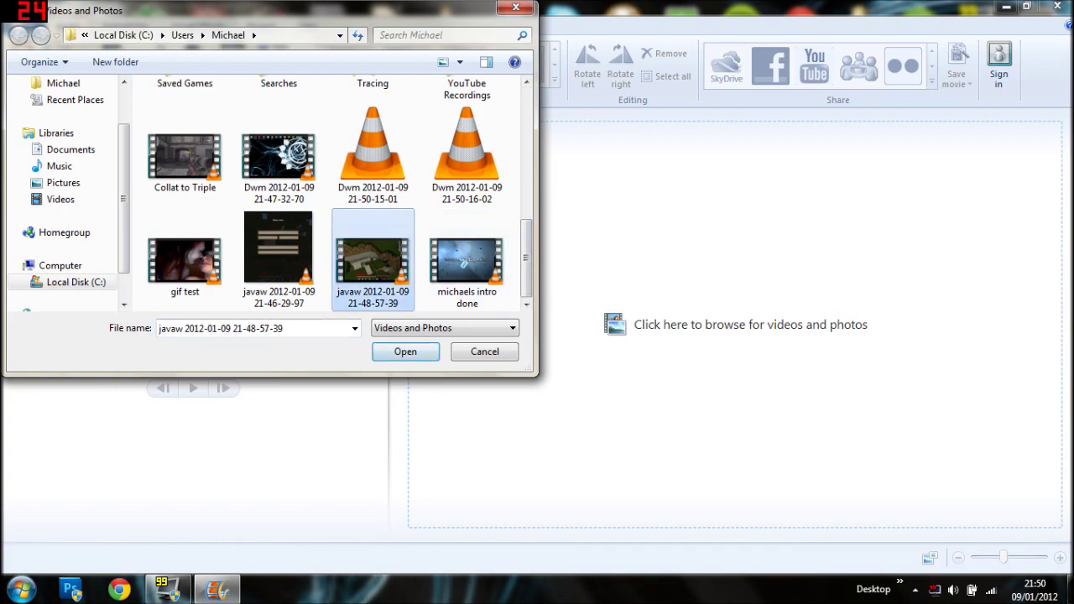
pyautogui.press('Return')
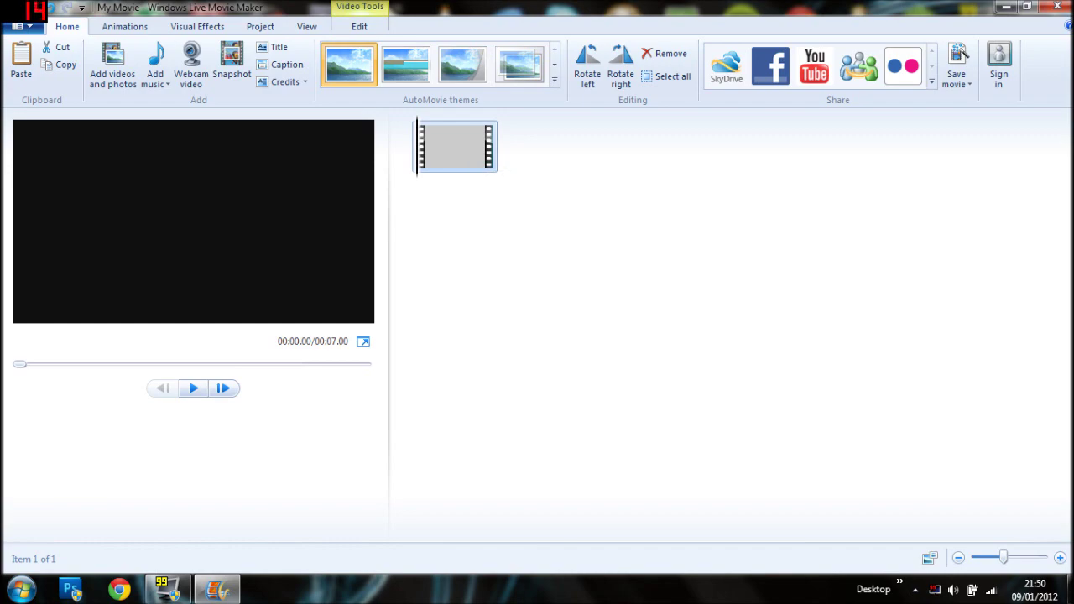
# Cancel the installer, then preview the clip, seeking to about 9s and 28s before returning to the start.
pyautogui.press('Escape')
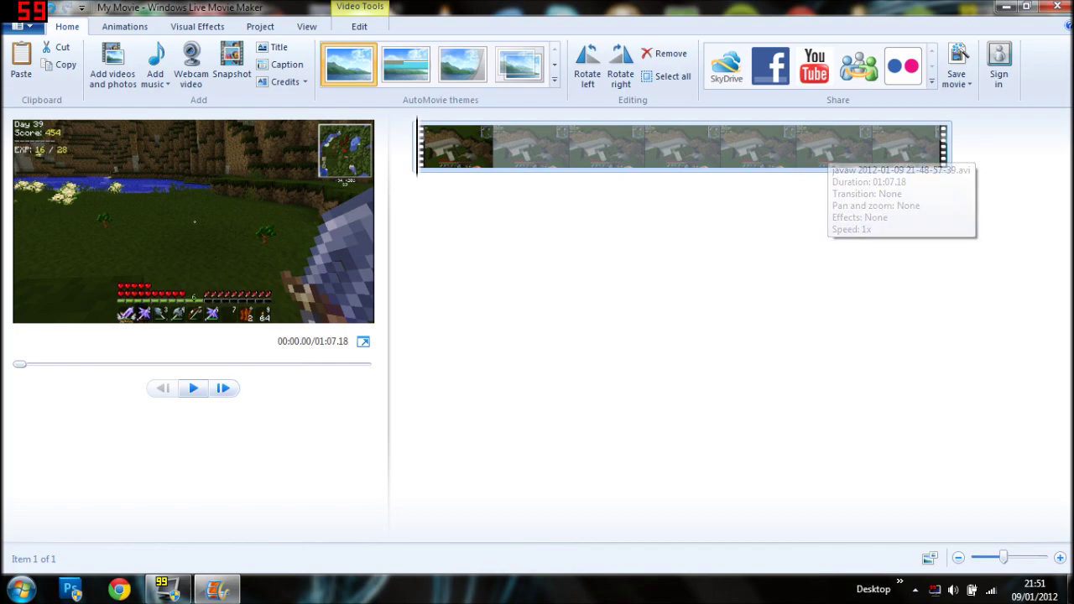
pyautogui.press('space')
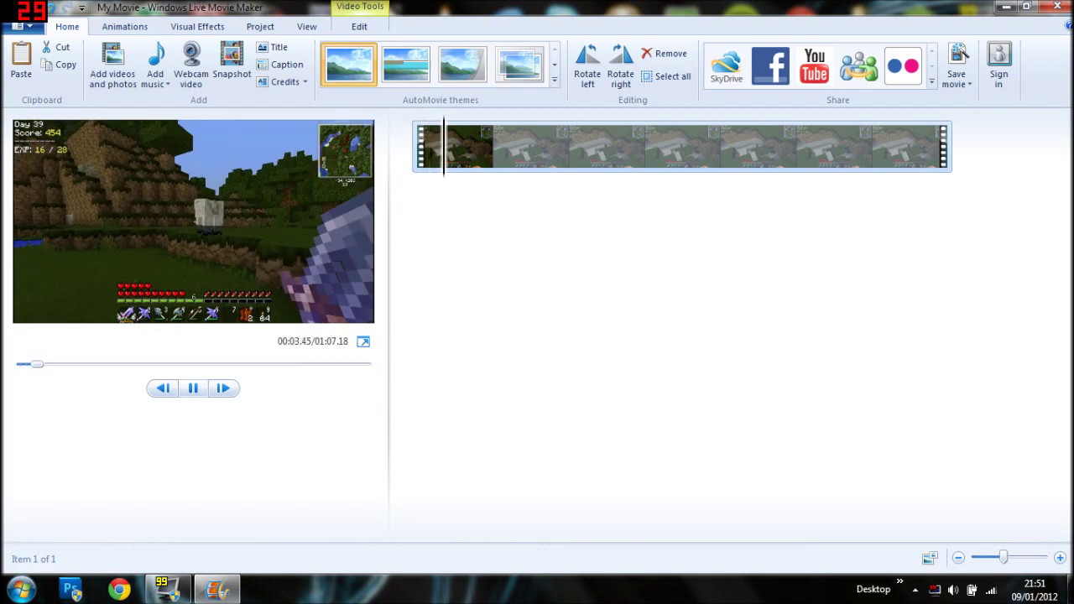
pyautogui.press('space')
pyautogui.click(493, 147)
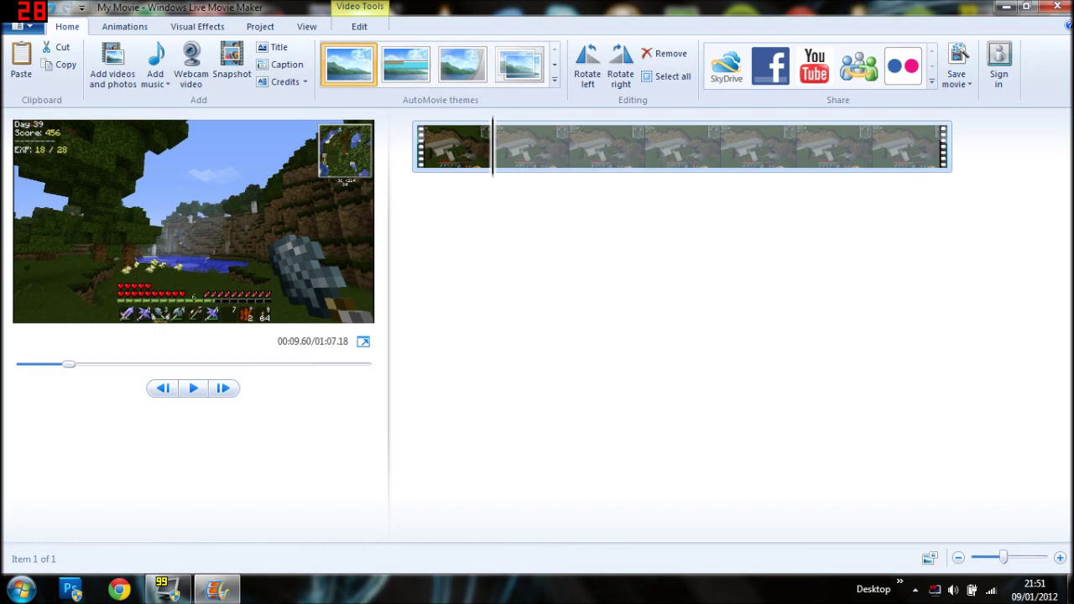
pyautogui.click(644, 147)
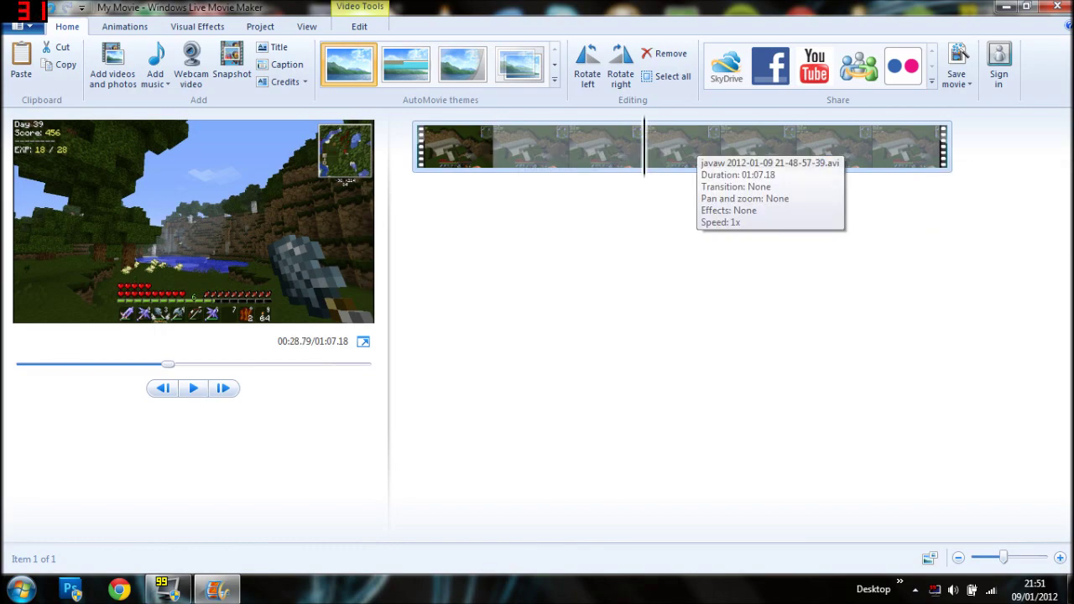
pyautogui.press('Home')
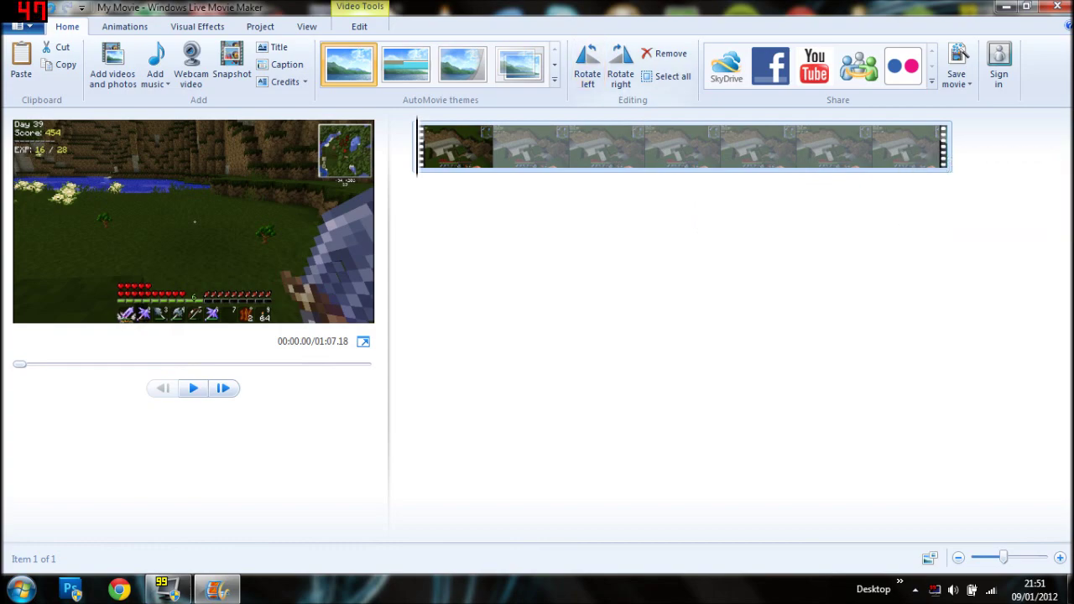
# Try the Contemporary, Cinematic, Fade, Black and White and Pan and zoom AutoMovie themes, then remove them.
pyautogui.click(406, 84)
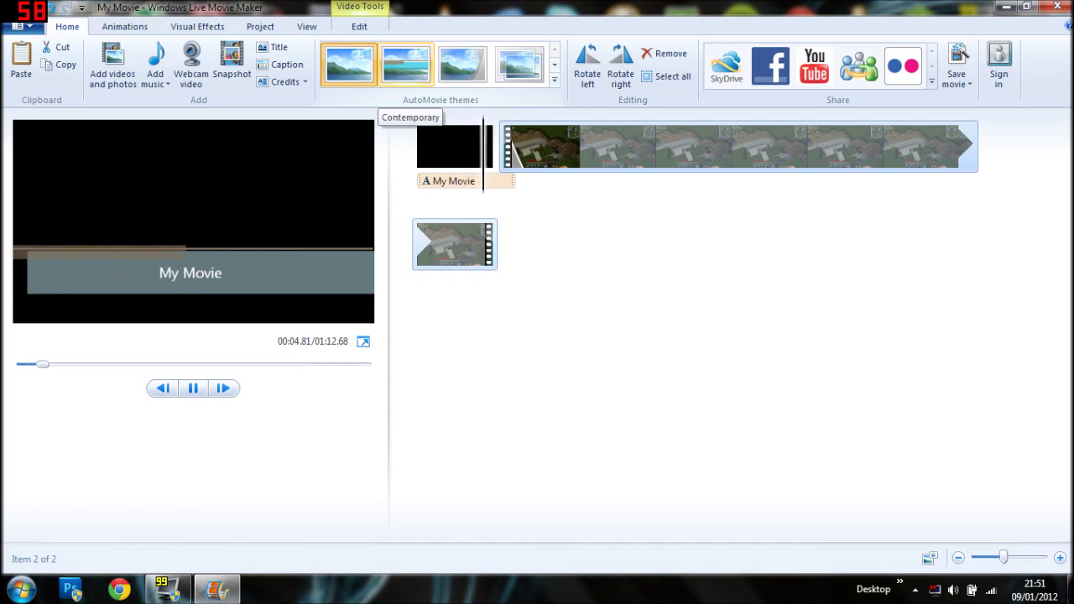
pyautogui.click(462, 67)
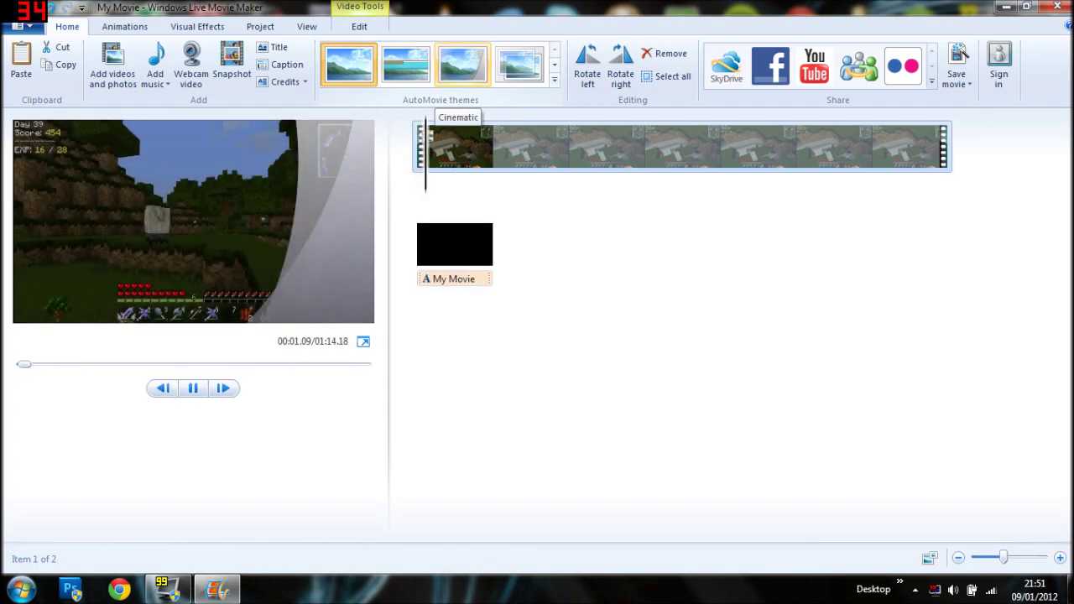
pyautogui.click(519, 65)
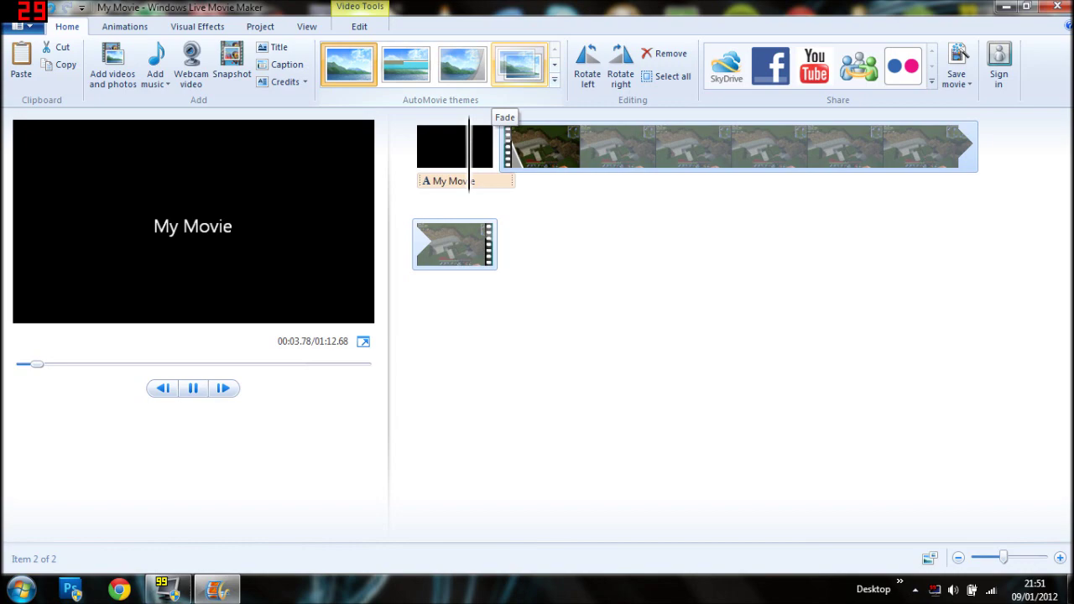
pyautogui.click(554, 60)
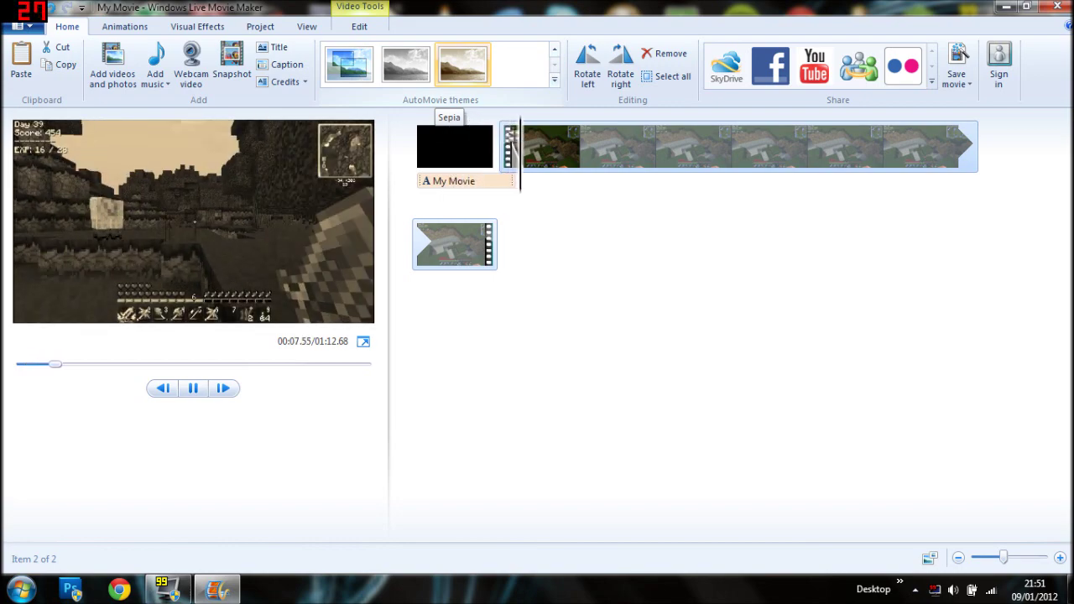
pyautogui.click(405, 64)
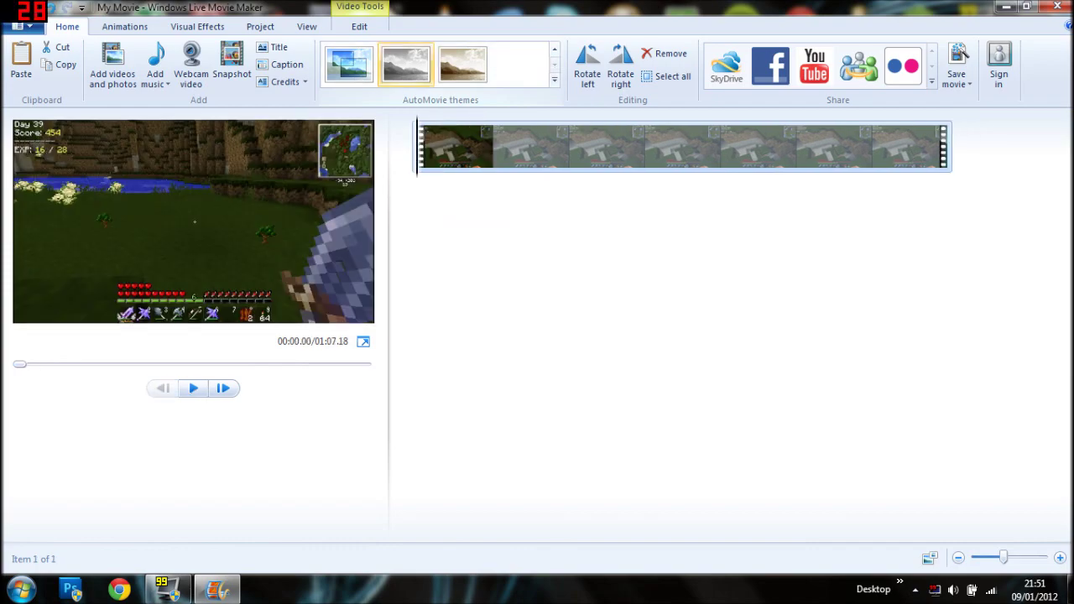
pyautogui.click(349, 64)
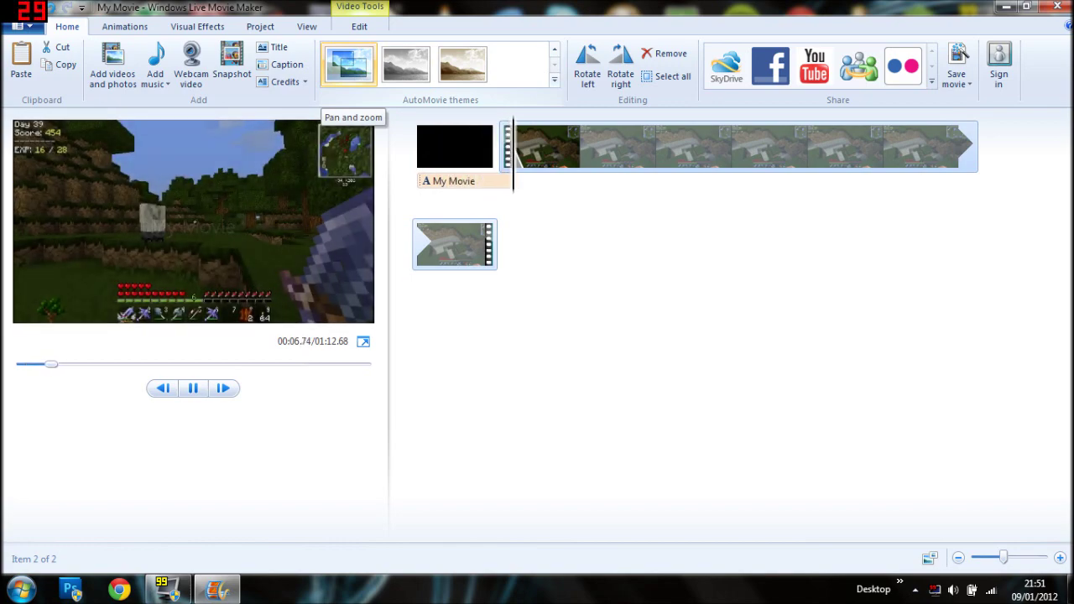
pyautogui.press('Delete')
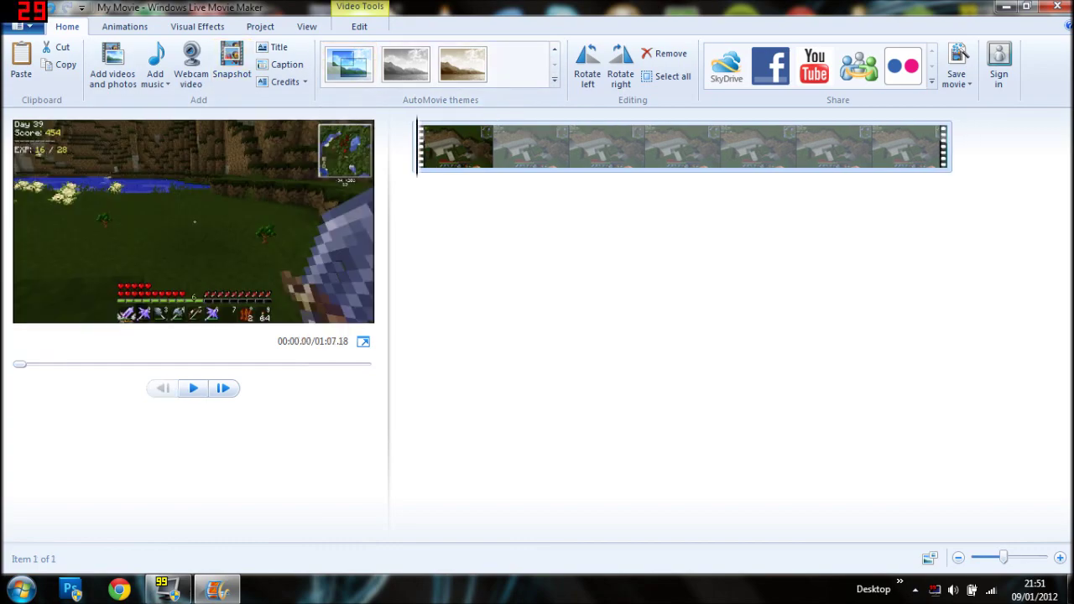
# Move the playhead to 00:57.59 and bring up the Video Tools Edit tab.
pyautogui.rightClick(718, 155)
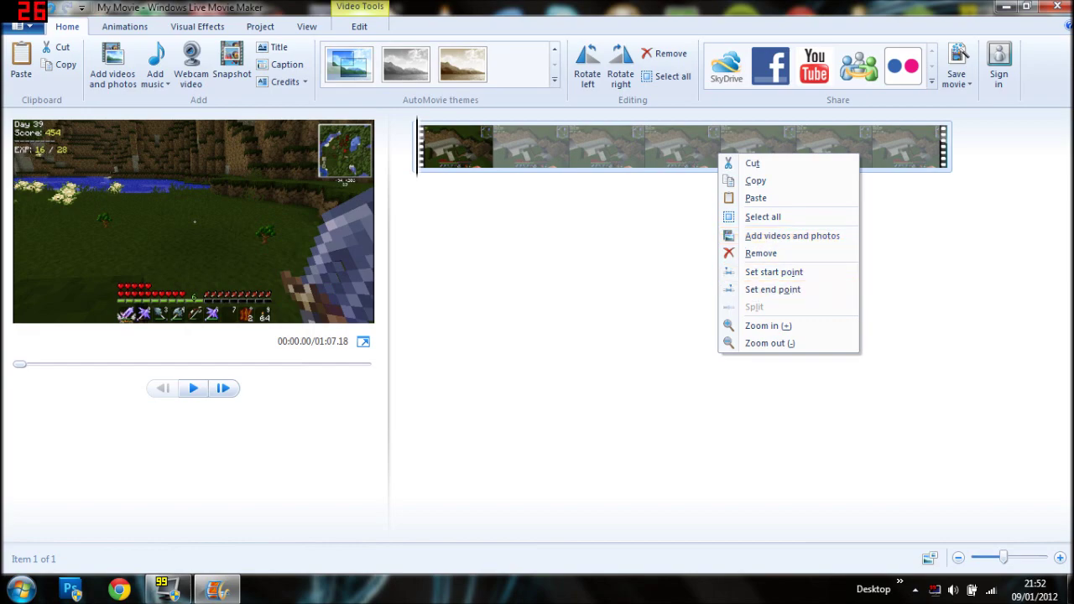
pyautogui.click(773, 289)
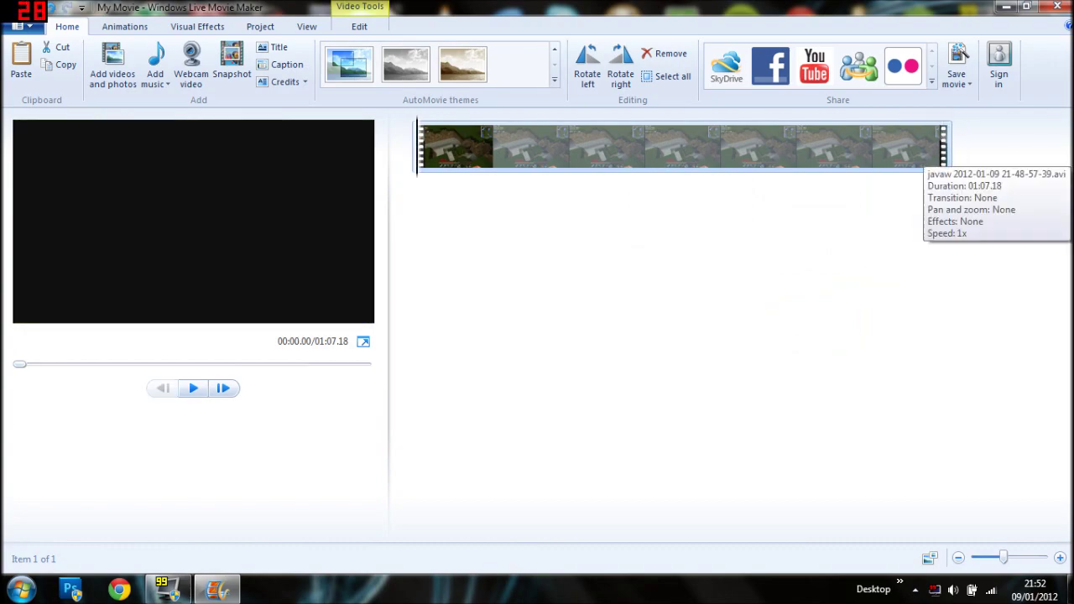
pyautogui.moveTo(939, 156); pyautogui.dragTo(908, 149)
pyautogui.rightClick(908, 149)
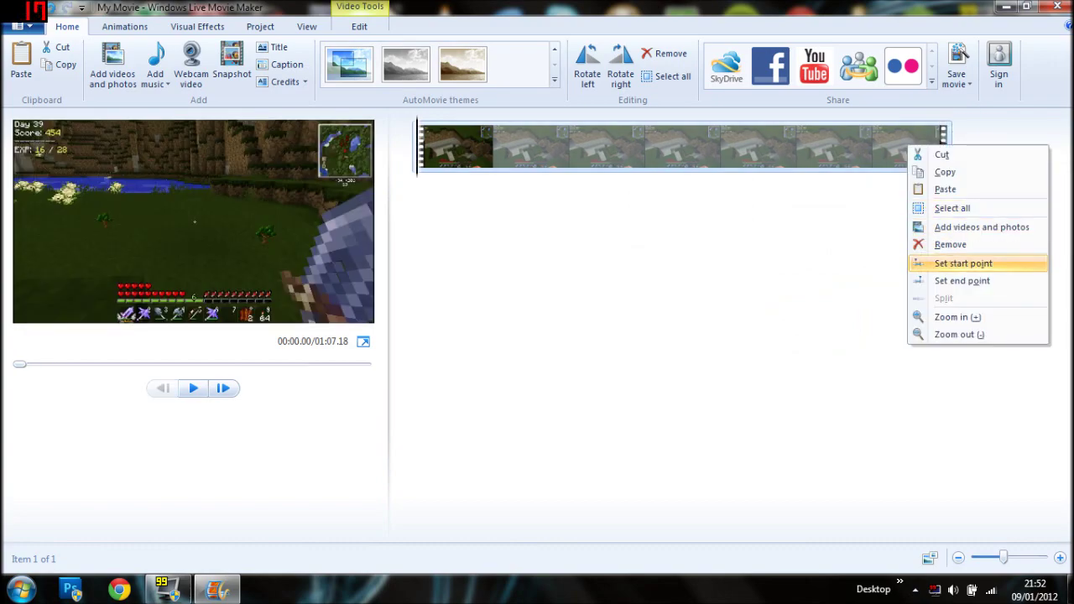
pyautogui.click(944, 260)
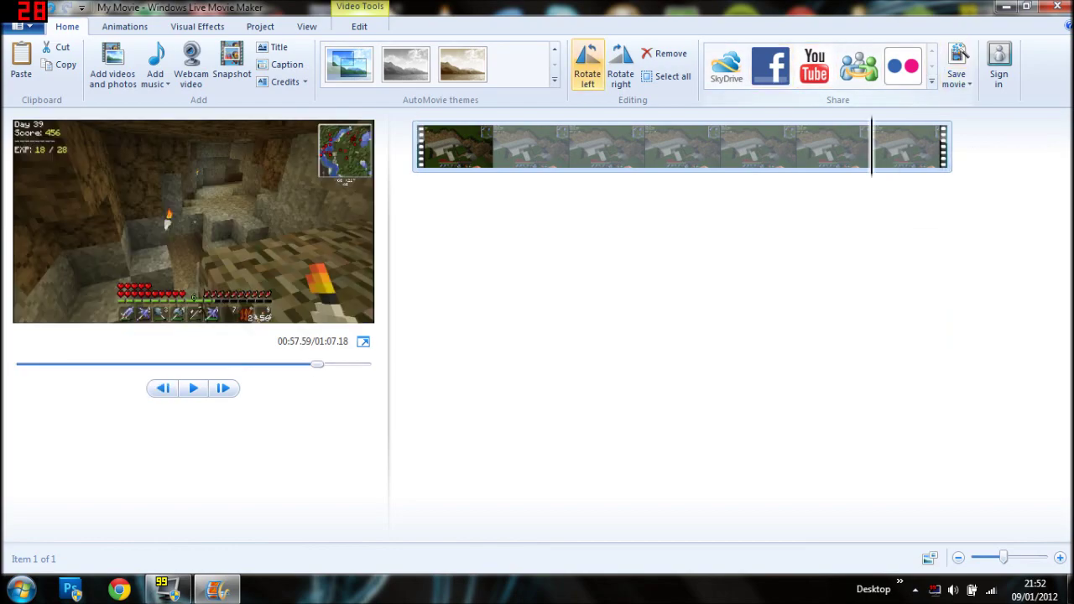
pyautogui.click(359, 26)
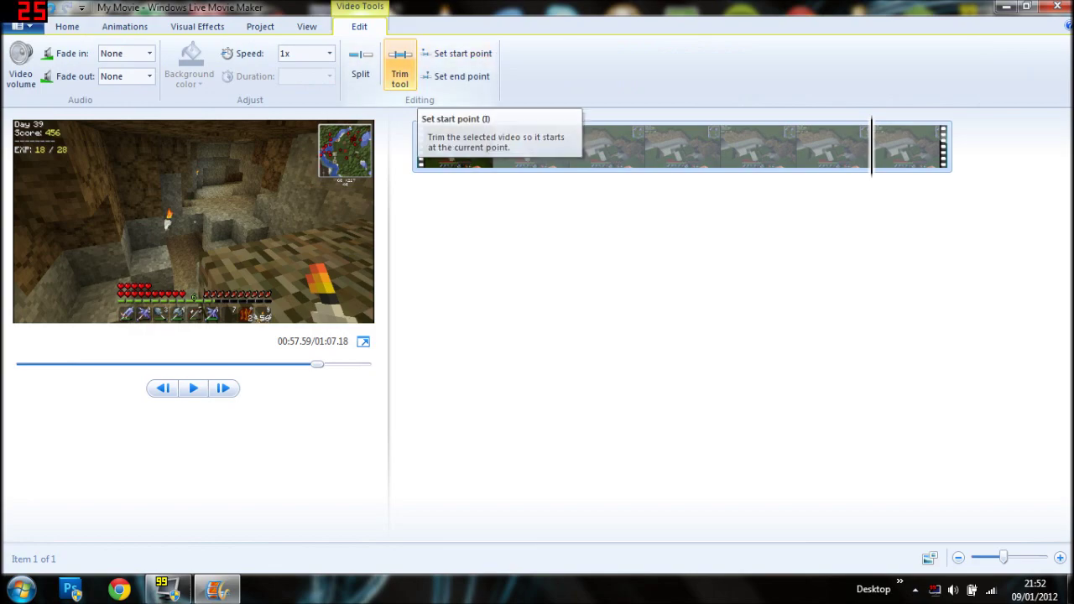
# Open the Trim tool and set the clip's start point to 2.25s.
pyautogui.click(399, 65)
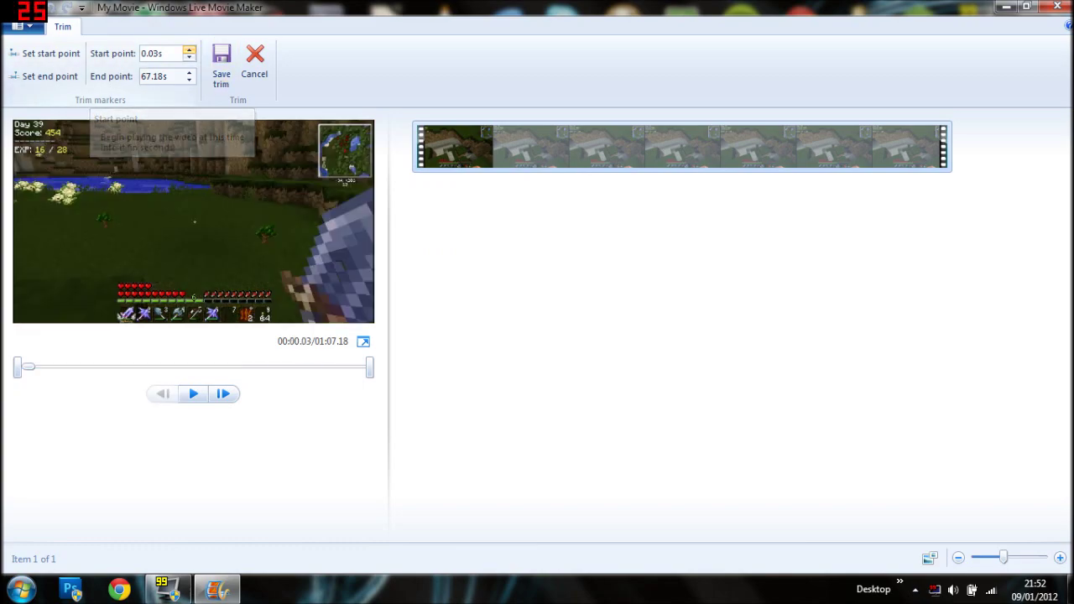
pyautogui.press('Up')
pyautogui.press('Up')
pyautogui.press('Up')
pyautogui.press('Up')
pyautogui.press('Up')
pyautogui.press('Up')
pyautogui.press('Up')
pyautogui.press('Up')
pyautogui.press('Up')
pyautogui.press('Up')
pyautogui.press('Up')
pyautogui.press('Up')
pyautogui.press('Up')
pyautogui.press('Up')
pyautogui.press('Up')
pyautogui.press('Up')
pyautogui.press('Up')
pyautogui.press('Up')
pyautogui.press('Up')
pyautogui.press('Up')
pyautogui.press('Up')
pyautogui.press('Up')
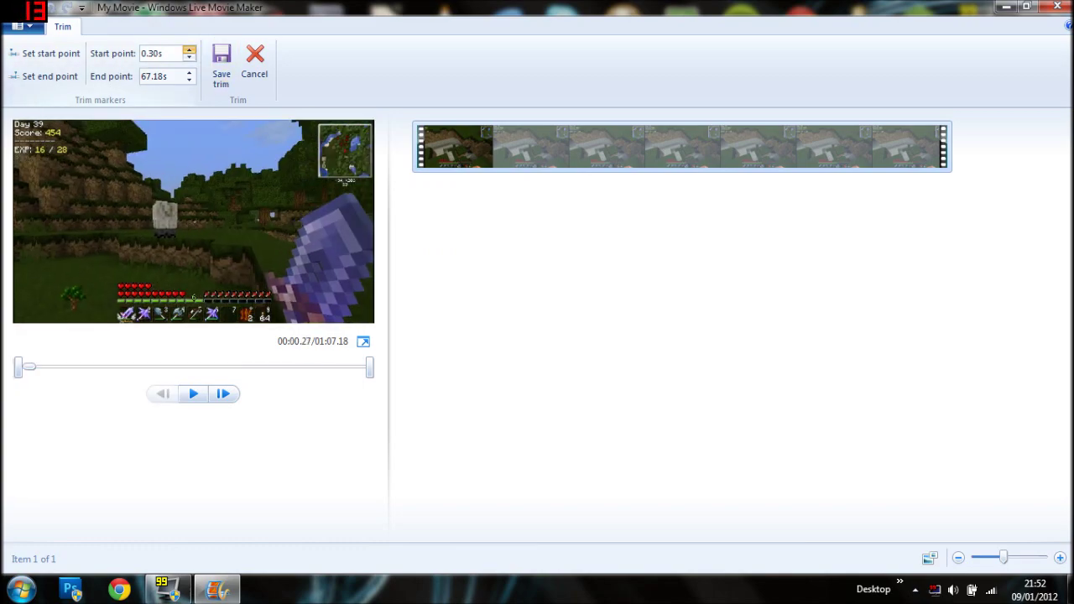
pyautogui.press('Up')
pyautogui.press('Up')
pyautogui.press('Up')
pyautogui.press('Up')
pyautogui.press('Up')
pyautogui.press('Up')
pyautogui.press('Up')
pyautogui.press('Up')
pyautogui.press('Up')
pyautogui.press('Up')
pyautogui.press('Up')
pyautogui.press('Up')
pyautogui.press('Up')
pyautogui.press('Up')
pyautogui.press('Up')
pyautogui.press('Up')
pyautogui.press('Up')
pyautogui.press('Up')
pyautogui.press('Up')
pyautogui.press('Up')
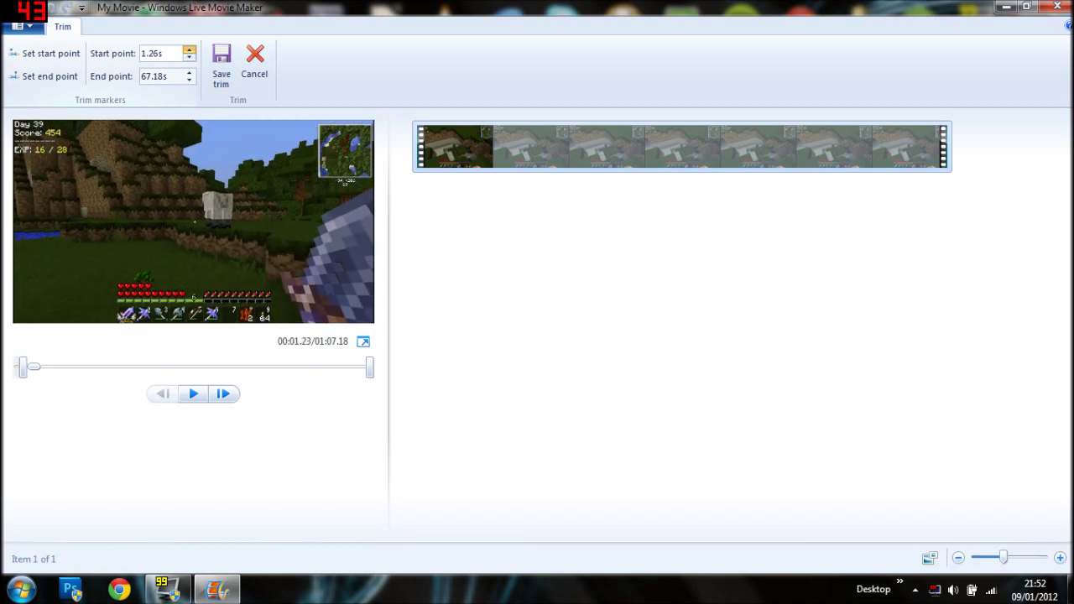
pyautogui.press('Up')
pyautogui.press('Up')
pyautogui.press('Up')
pyautogui.press('Up')
pyautogui.press('Up')
pyautogui.press('Up')
pyautogui.press('Up')
pyautogui.press('Up')
pyautogui.press('Up')
pyautogui.press('Up')
pyautogui.press('Up')
pyautogui.press('Up')
pyautogui.press('Up')
pyautogui.press('Up')
pyautogui.press('Up')
pyautogui.press('Up')
pyautogui.press('Up')
pyautogui.press('Up')
pyautogui.press('Up')
pyautogui.press('Up')
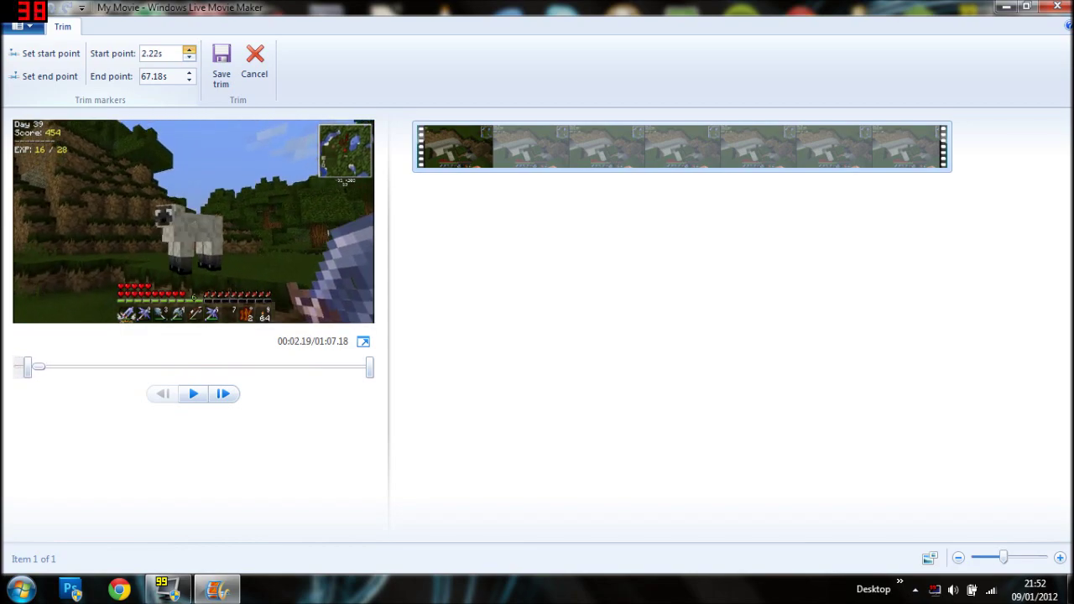
pyautogui.press('Down')
pyautogui.press('Down')
pyautogui.press('Down')
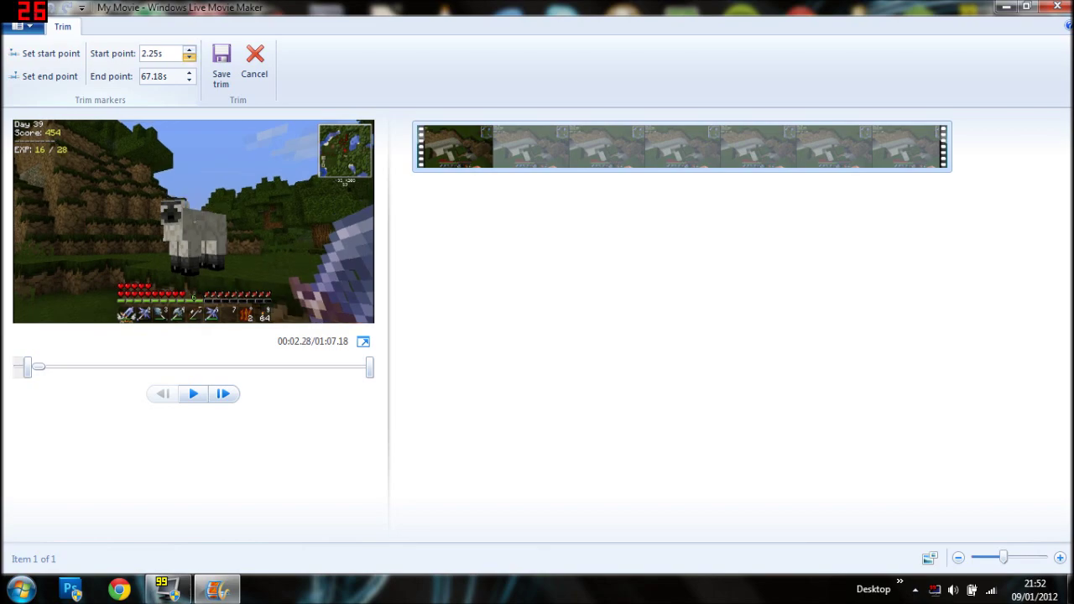
# Set the end point to 15.00s and save the trim.
pyautogui.click(190, 79)
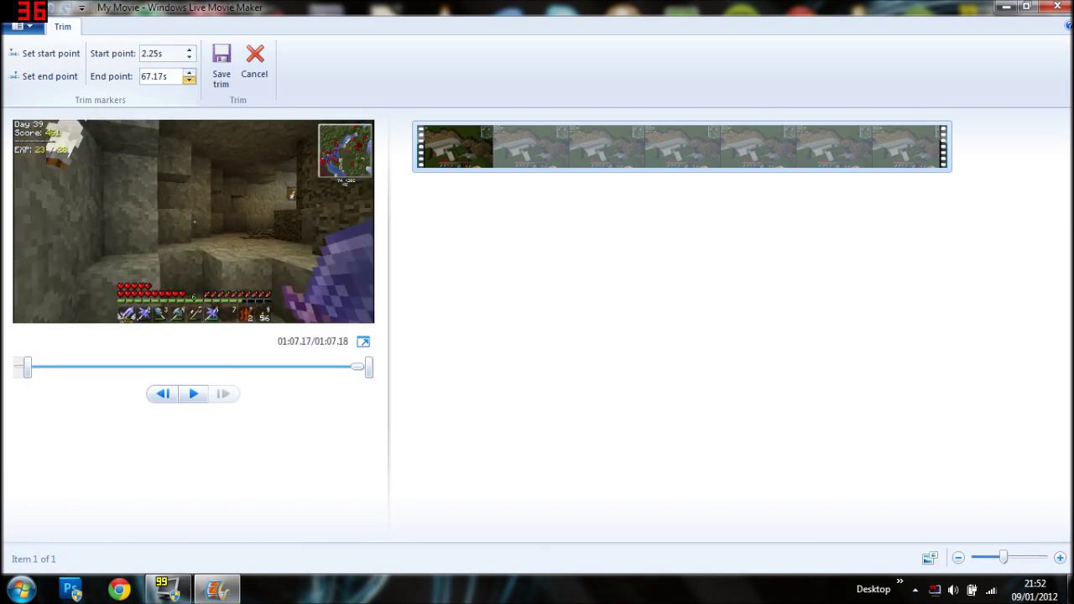
pyautogui.press('Down')
pyautogui.press('Down')
pyautogui.press('Down')
pyautogui.press('Down')
pyautogui.press('Down')
pyautogui.press('Down')
pyautogui.press('Down')
pyautogui.press('Down')
pyautogui.press('Down')
pyautogui.press('Down')
pyautogui.press('Down')
pyautogui.press('Down')
pyautogui.press('Down')
pyautogui.press('Down')
pyautogui.press('Down')
pyautogui.press('Down')
pyautogui.press('Down')
pyautogui.press('Down')
pyautogui.press('Down')
pyautogui.press('Down')
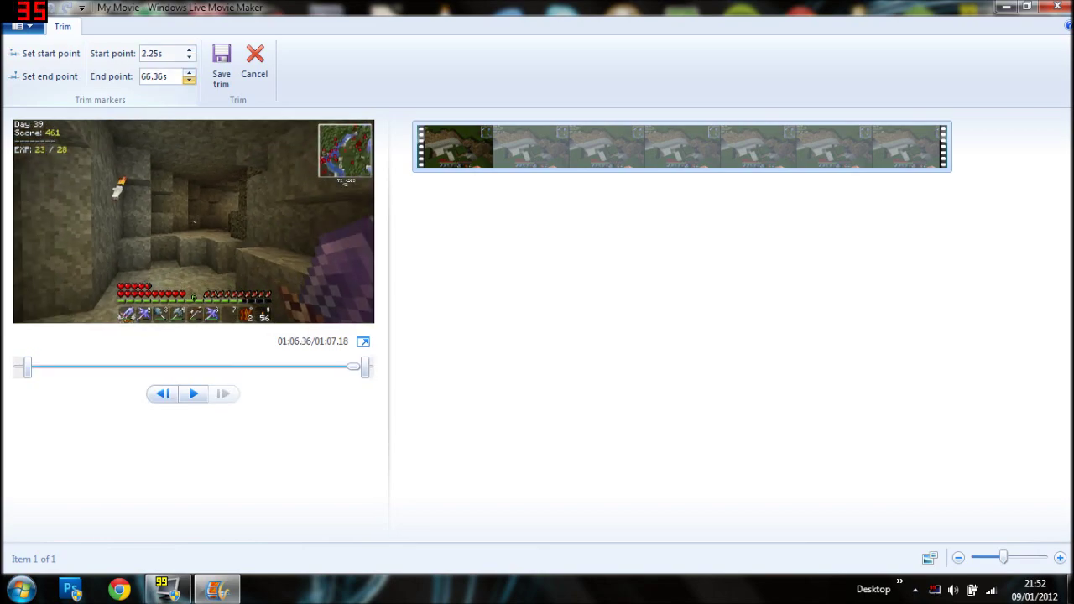
pyautogui.press('Down')
pyautogui.press('Down')
pyautogui.doubleClick(147, 76)
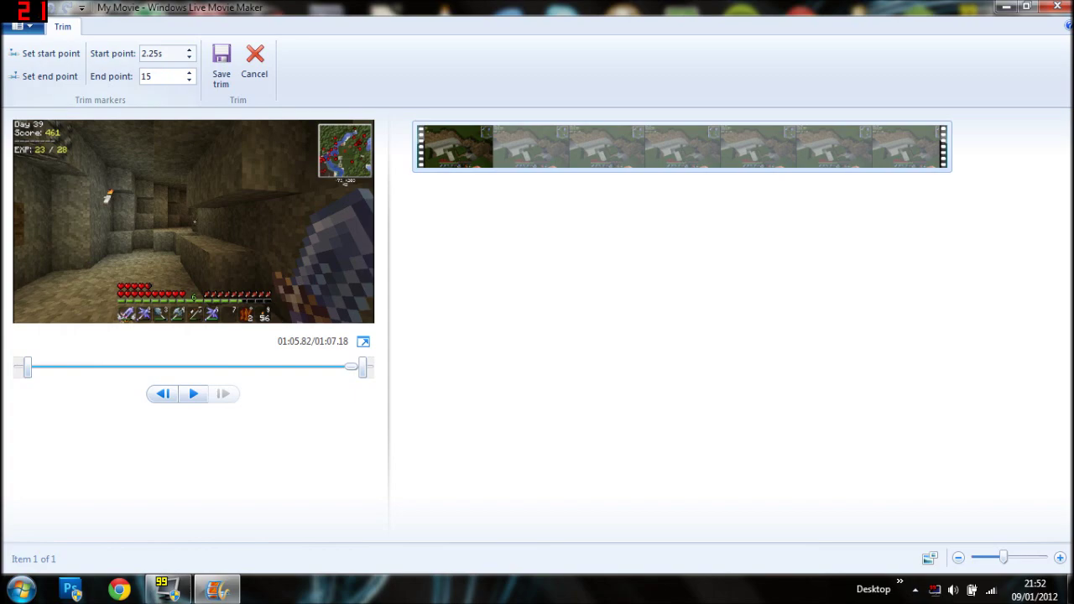
pyautogui.write('15')
pyautogui.press('Return')
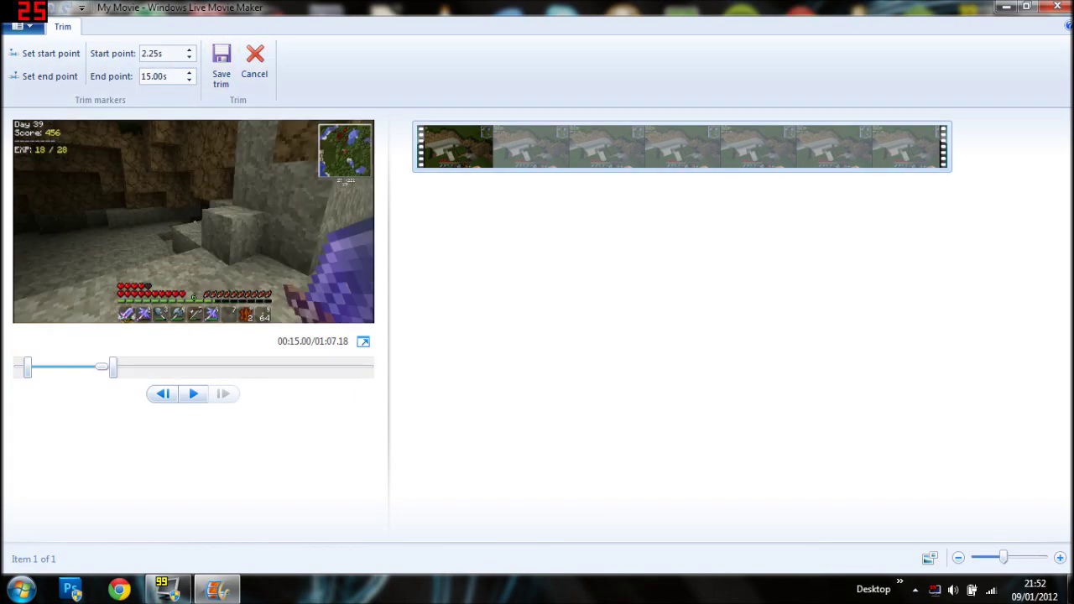
pyautogui.click(221, 65)
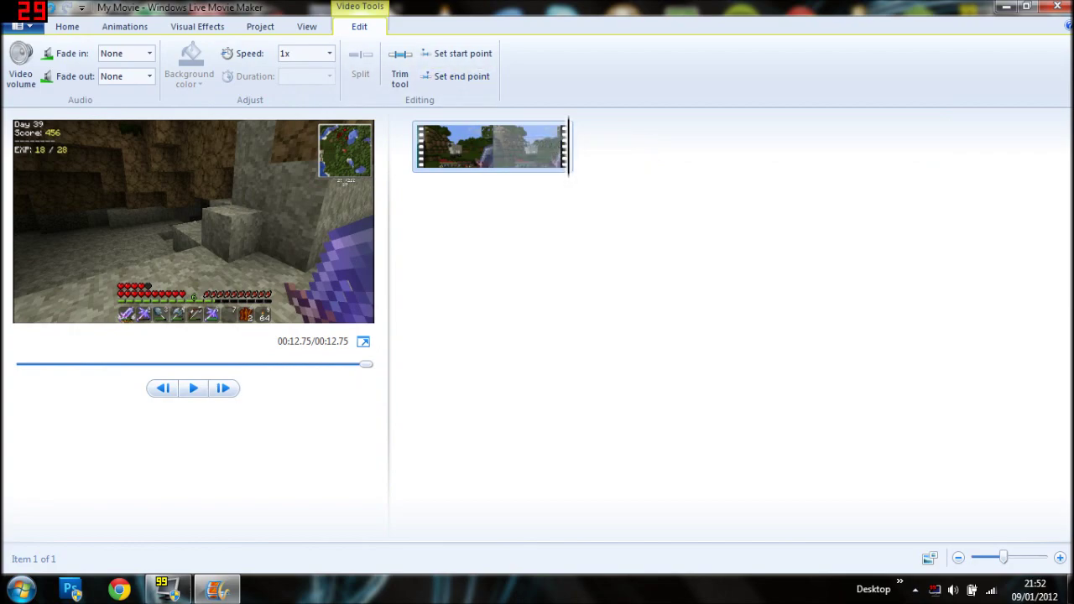
# Split the clip at 00:06.71 and drag the grassy part in front of the sheep part.
pyautogui.moveTo(568, 146); pyautogui.dragTo(497, 147)
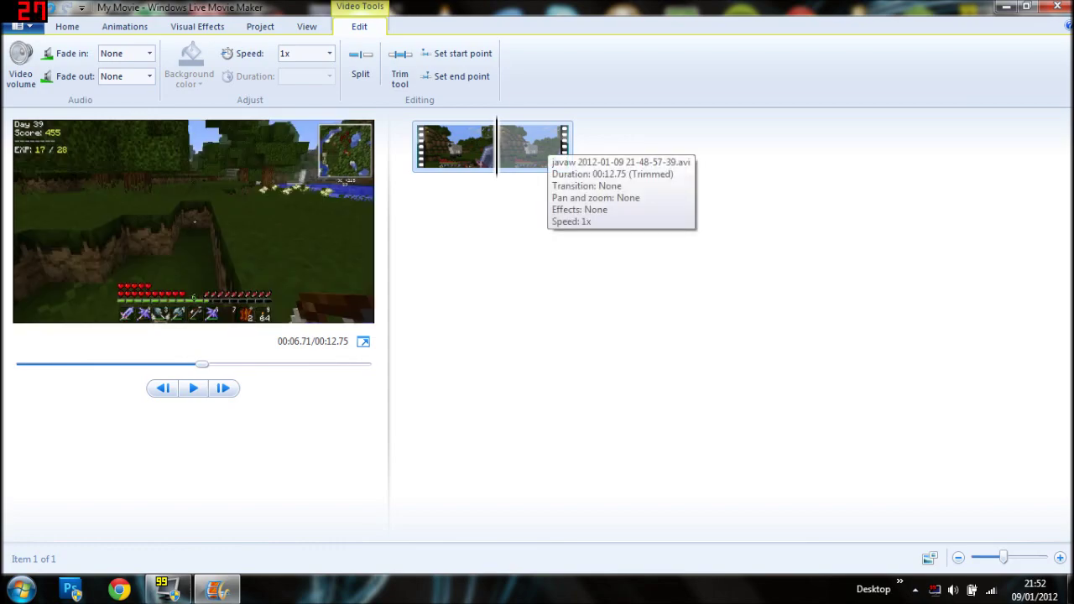
pyautogui.click(361, 63)
pyautogui.moveTo(545, 146); pyautogui.dragTo(676, 167)
pyautogui.moveTo(457, 147); pyautogui.dragTo(583, 159)
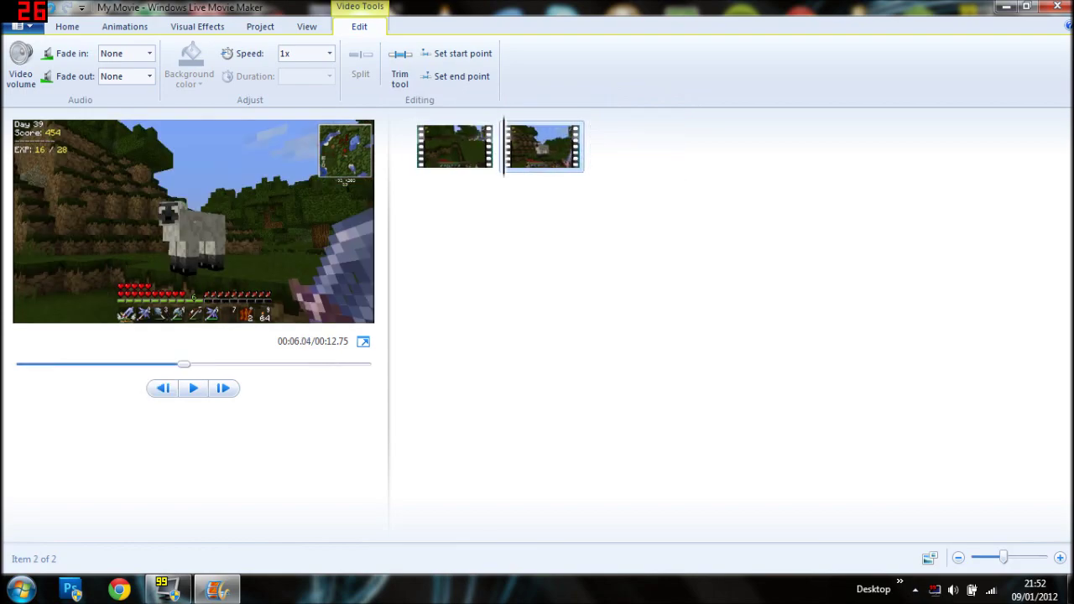
pyautogui.moveTo(457, 147); pyautogui.dragTo(432, 147)
# Select each of the two clips in turn and check the first clip's options.
pyautogui.click(469, 150)
pyautogui.click(544, 146)
pyautogui.rightClick(491, 162)
pyautogui.press('Escape')
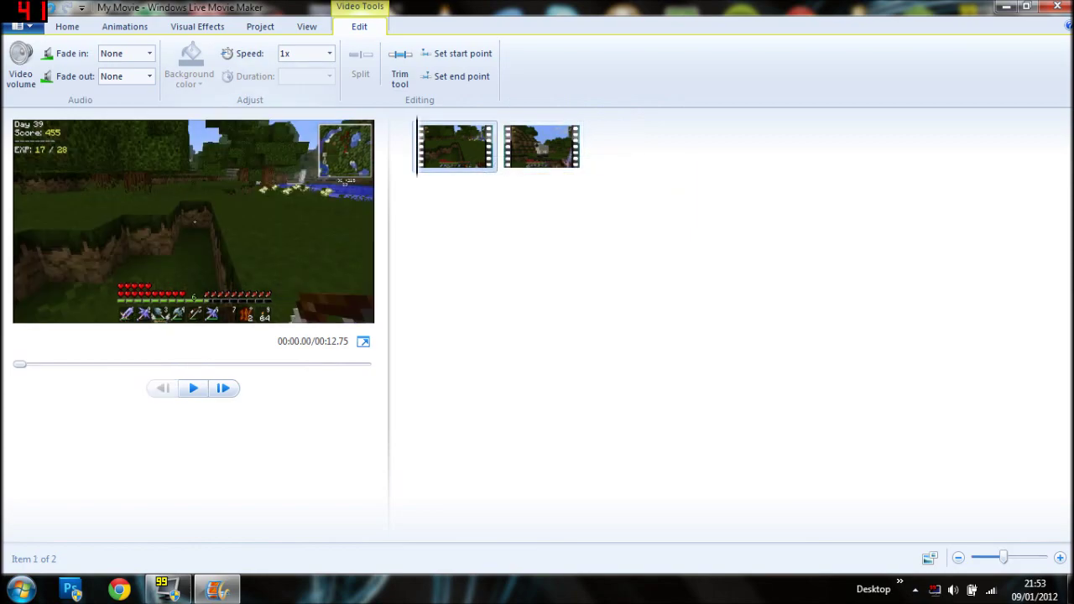
# Give the first clip a Slow fade-in and the second clip a Fast fade-in.
pyautogui.click(134, 53)
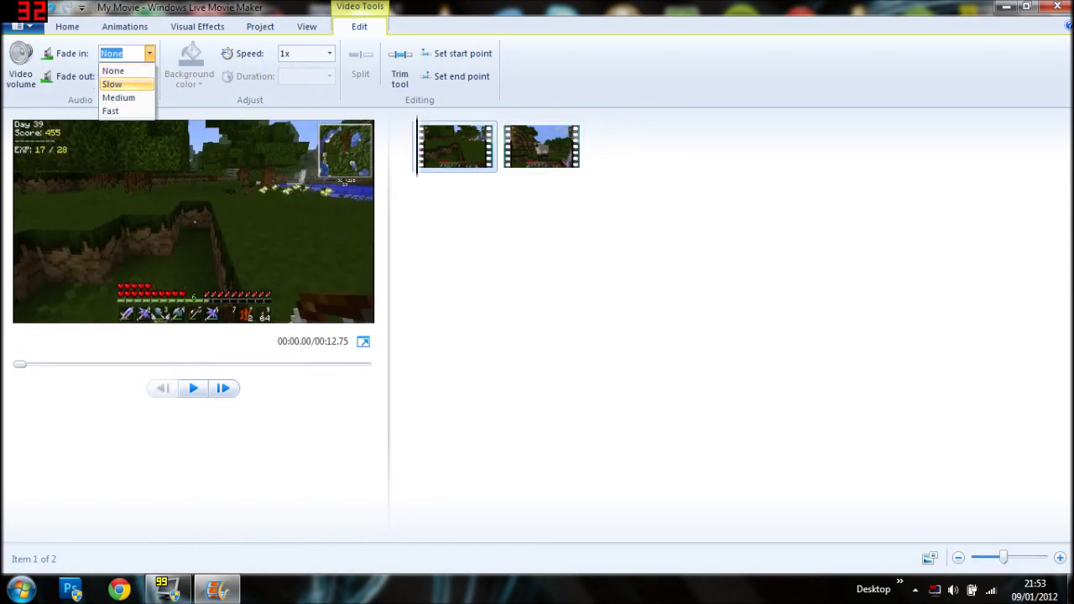
pyautogui.click(112, 84)
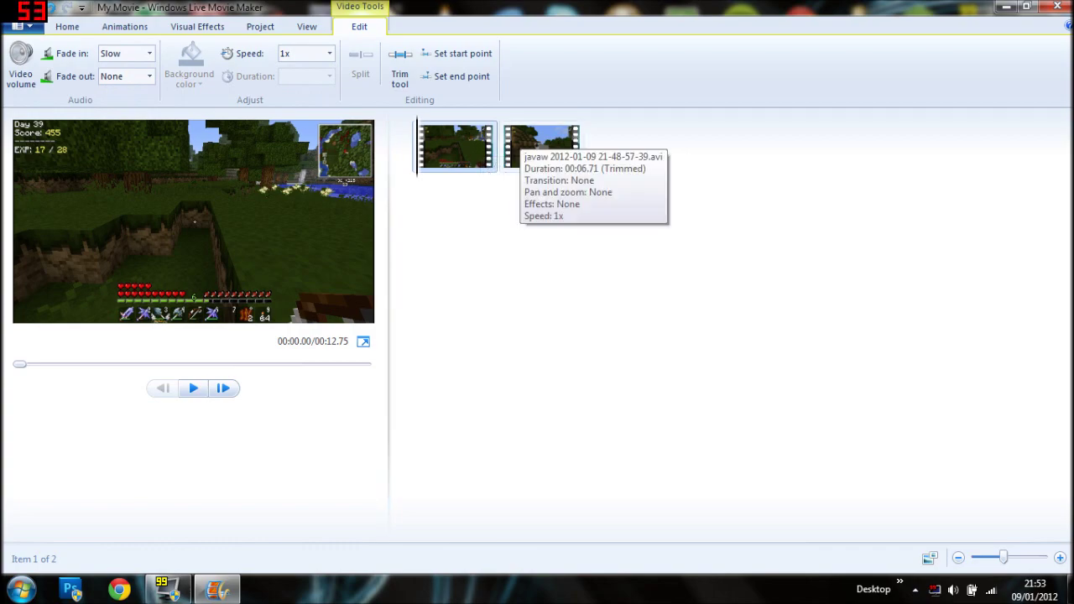
pyautogui.click(541, 147)
pyautogui.click(126, 53)
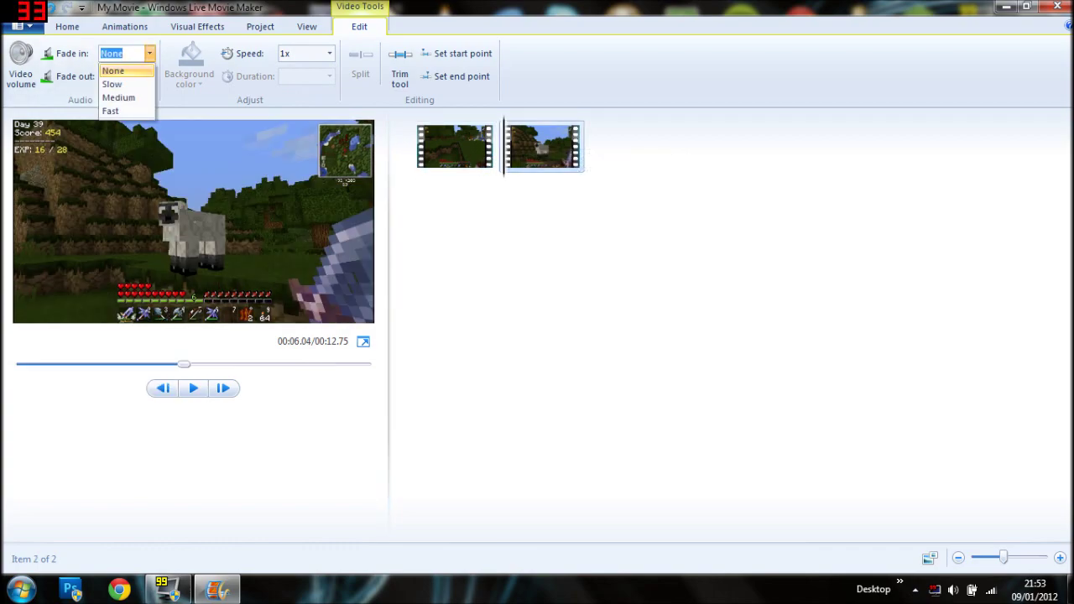
pyautogui.click(112, 110)
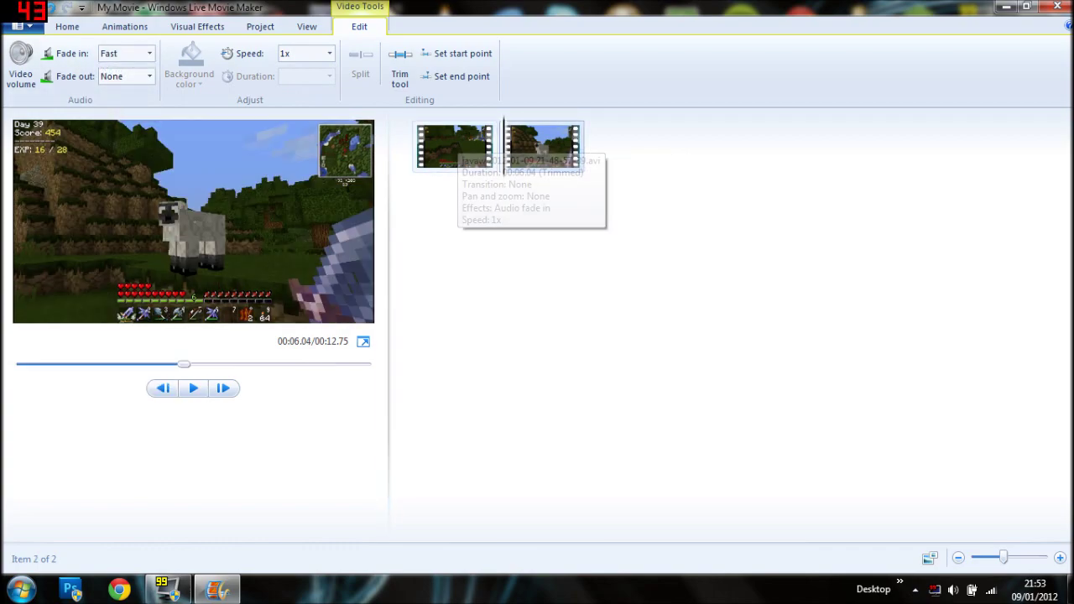
# Set the first clip's speed to 2x and the second clip's to 0.25x.
pyautogui.click(457, 147)
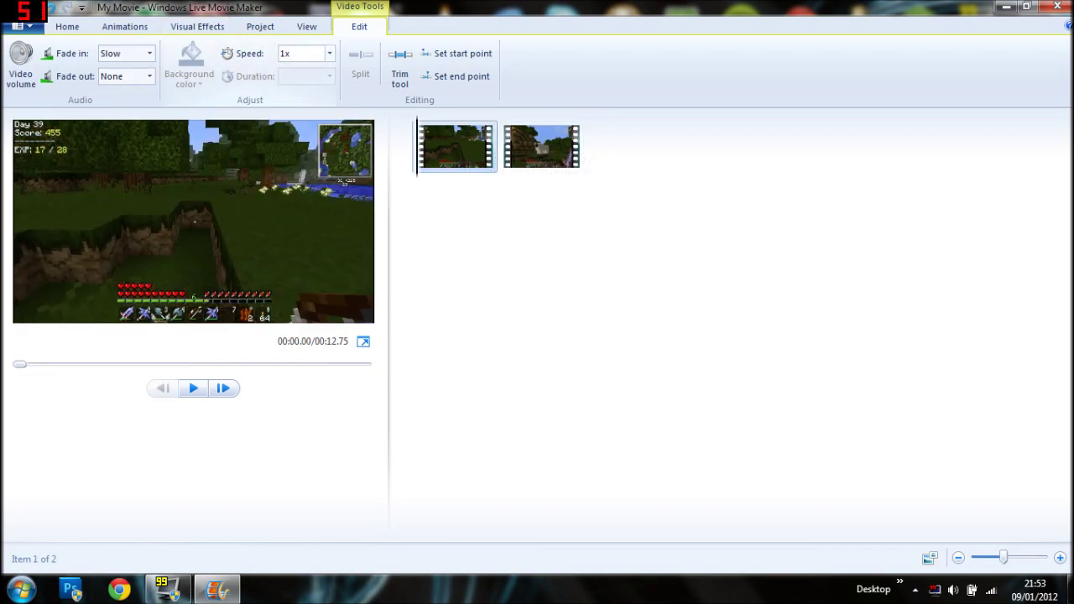
pyautogui.click(329, 52)
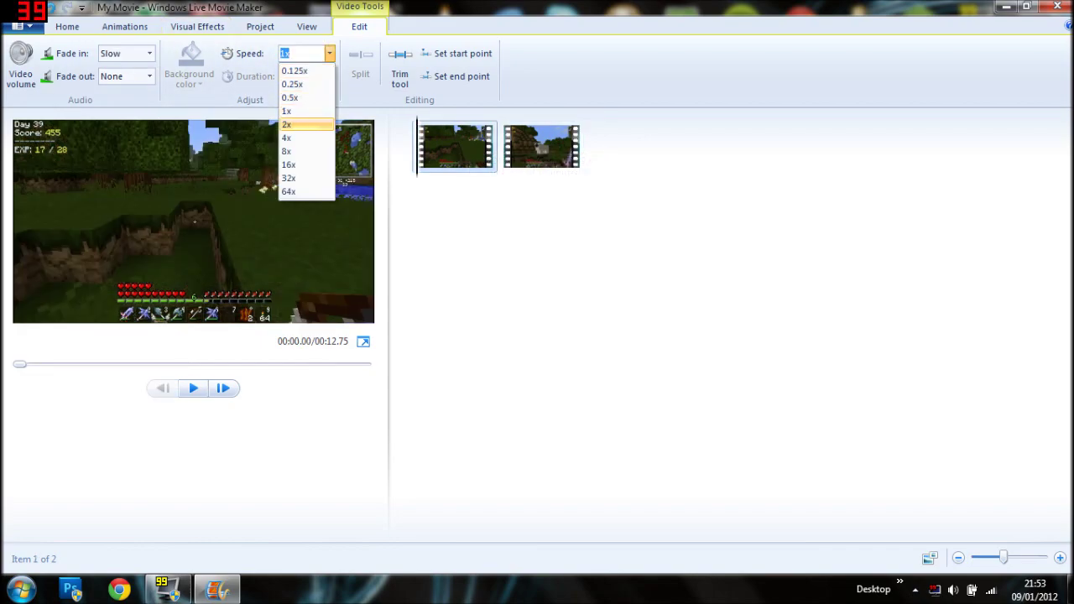
pyautogui.click(286, 125)
pyautogui.click(541, 147)
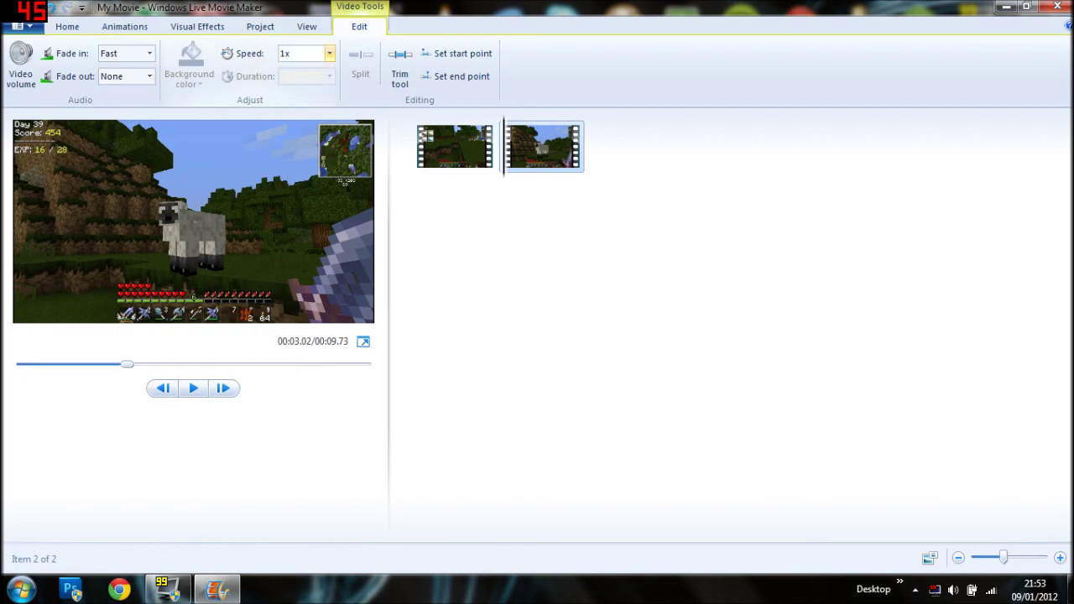
pyautogui.click(329, 53)
pyautogui.click(294, 84)
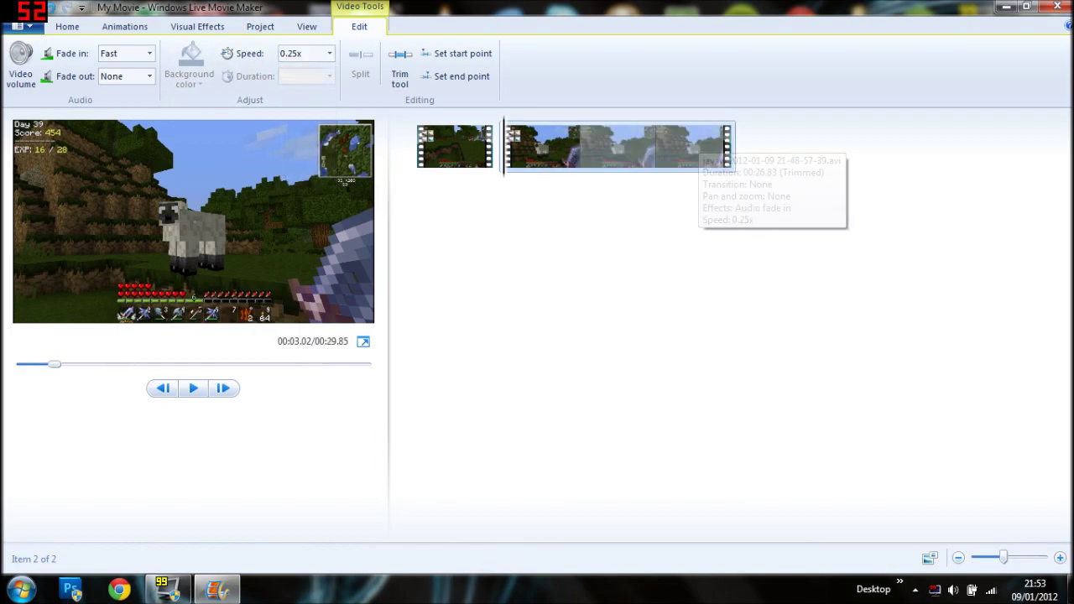
# Apply the Blur effect to the second clip and 3D ripple to the first clip.
pyautogui.click(197, 26)
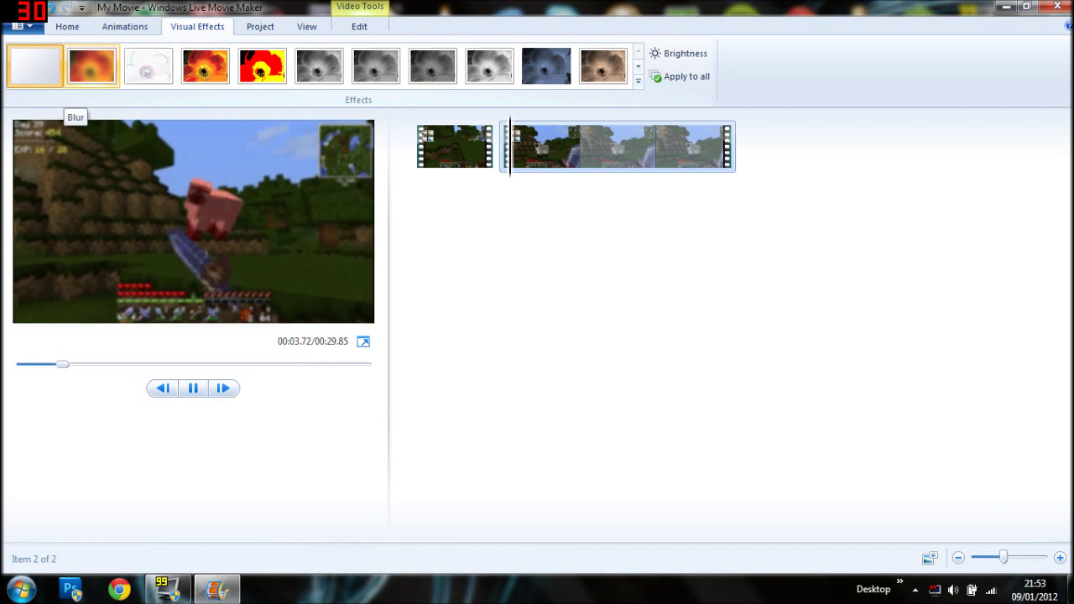
pyautogui.click(91, 67)
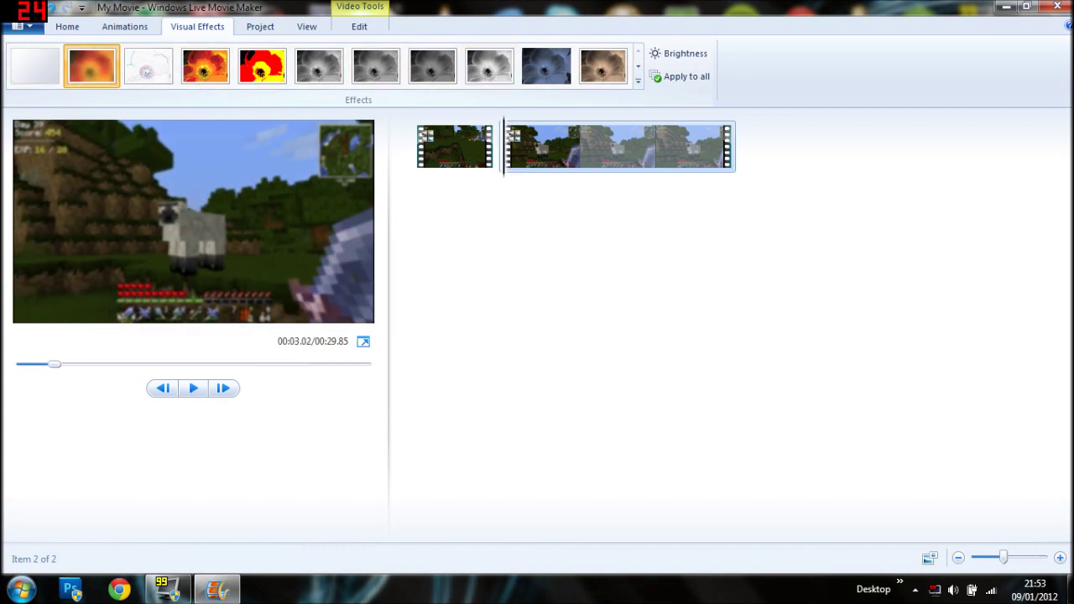
pyautogui.click(454, 147)
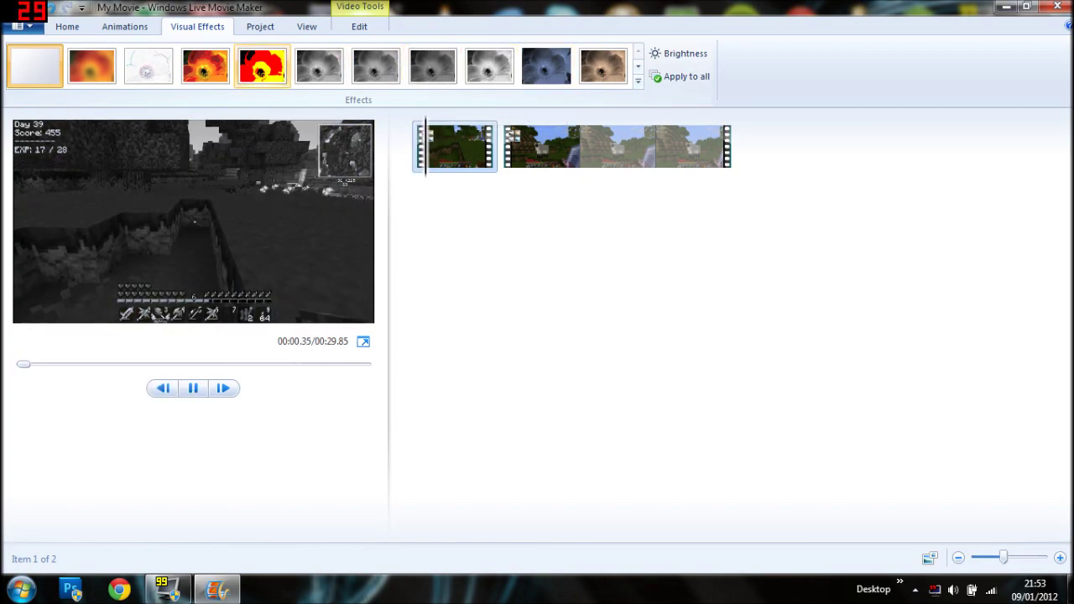
pyautogui.click(638, 67)
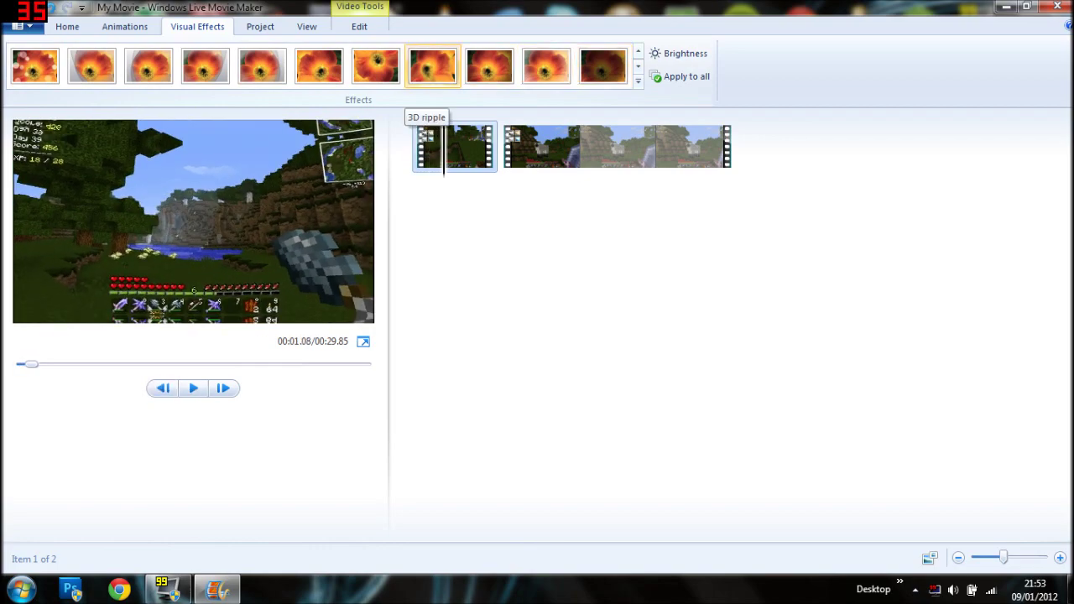
pyautogui.click(432, 65)
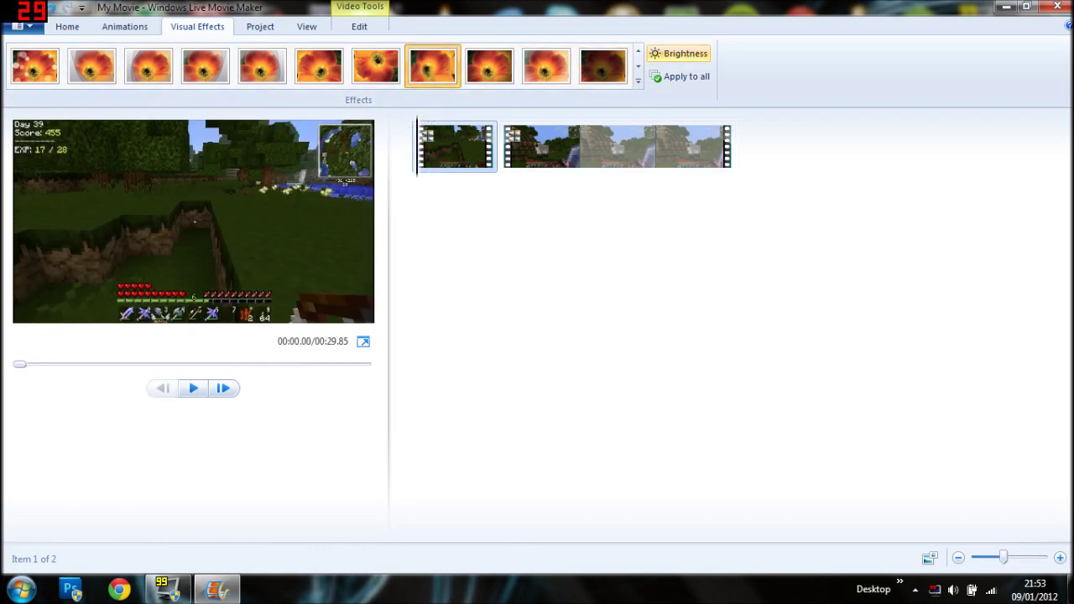
# Toggle the project aspect ratio between Standard 4:3 and Widescreen, ending on Widescreen 16:9.
pyautogui.click(260, 26)
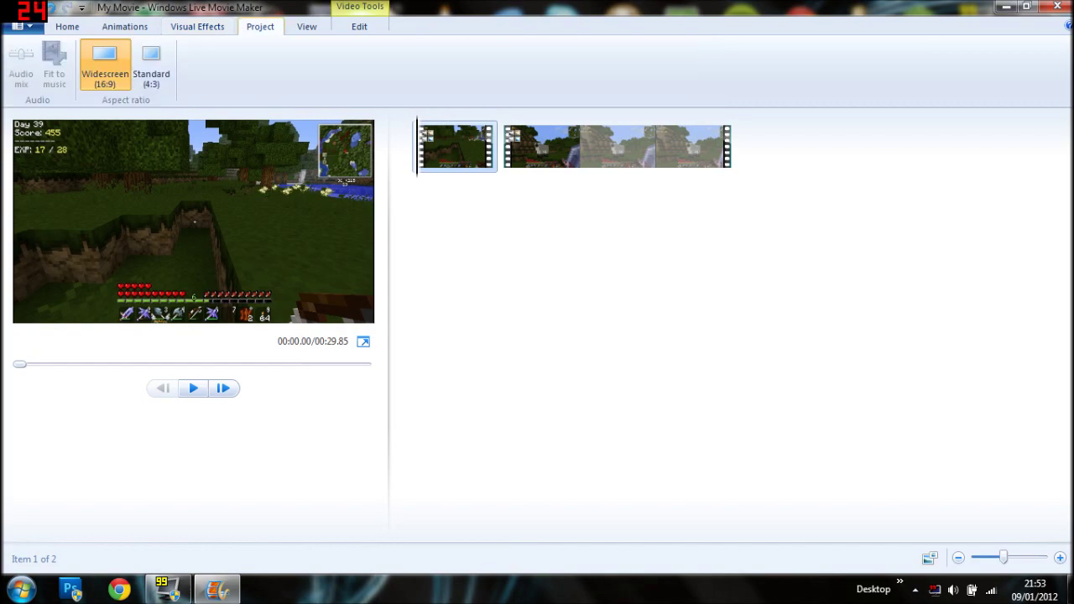
pyautogui.click(151, 67)
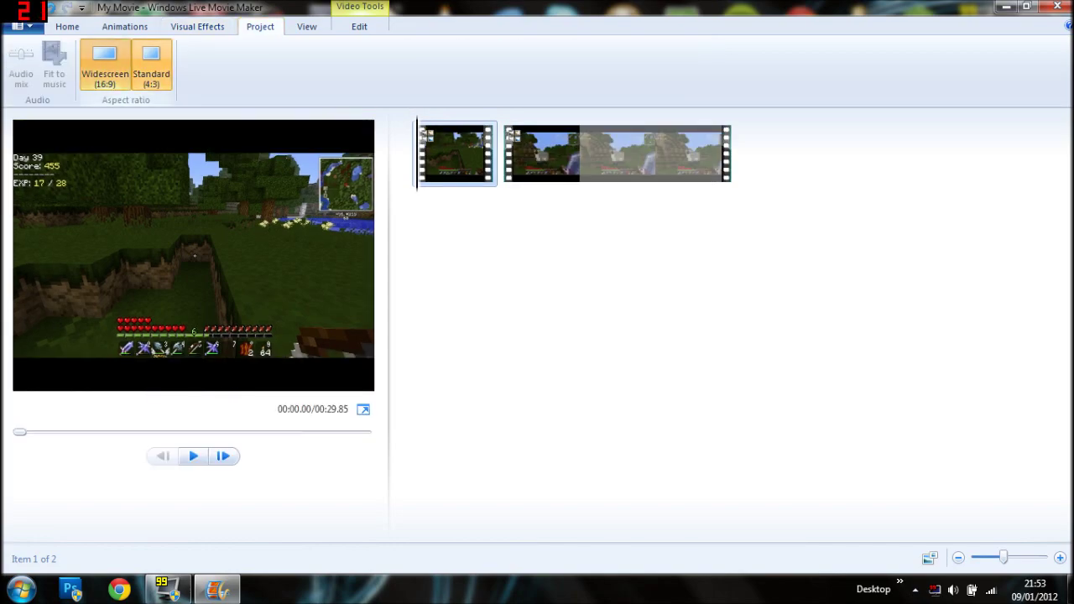
pyautogui.click(105, 67)
pyautogui.click(151, 67)
pyautogui.click(105, 67)
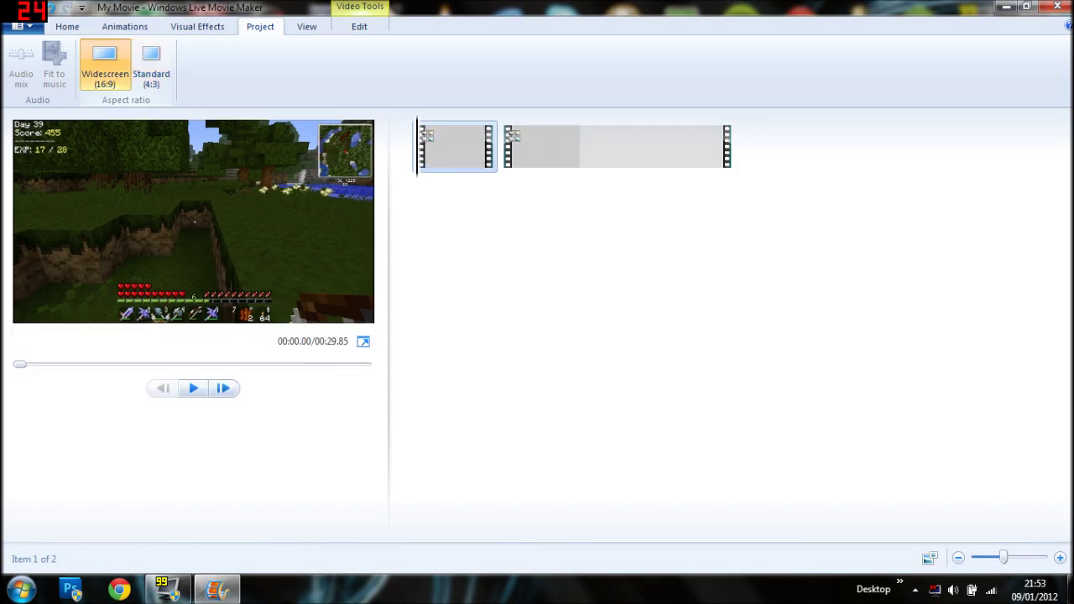
# Dismiss the first clip's options and view the Visual Effects, then the Animations gallery.
pyautogui.rightClick(457, 135)
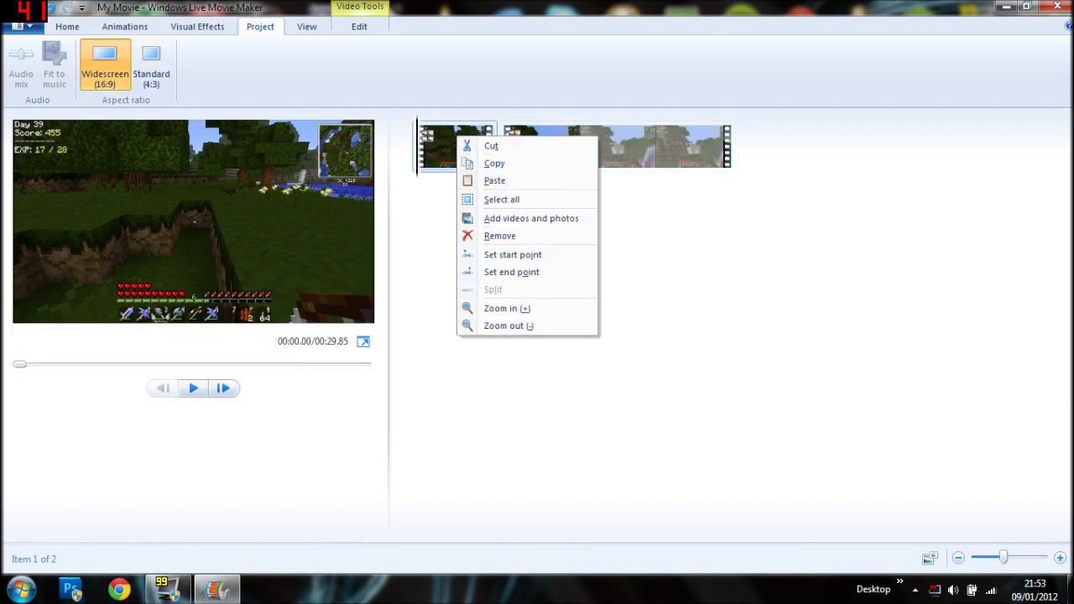
pyautogui.click(197, 26)
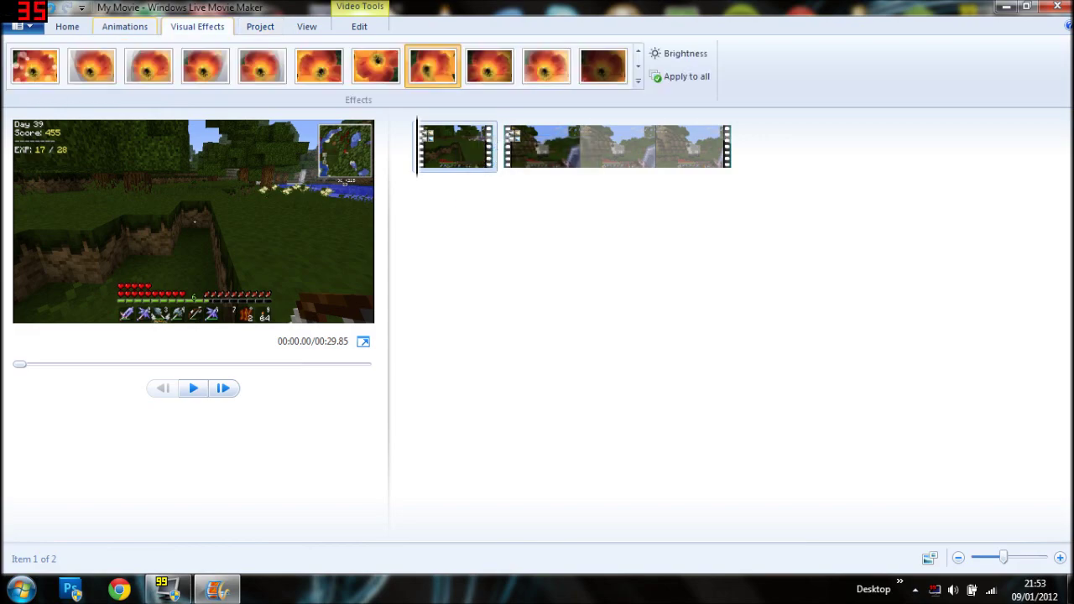
pyautogui.click(124, 26)
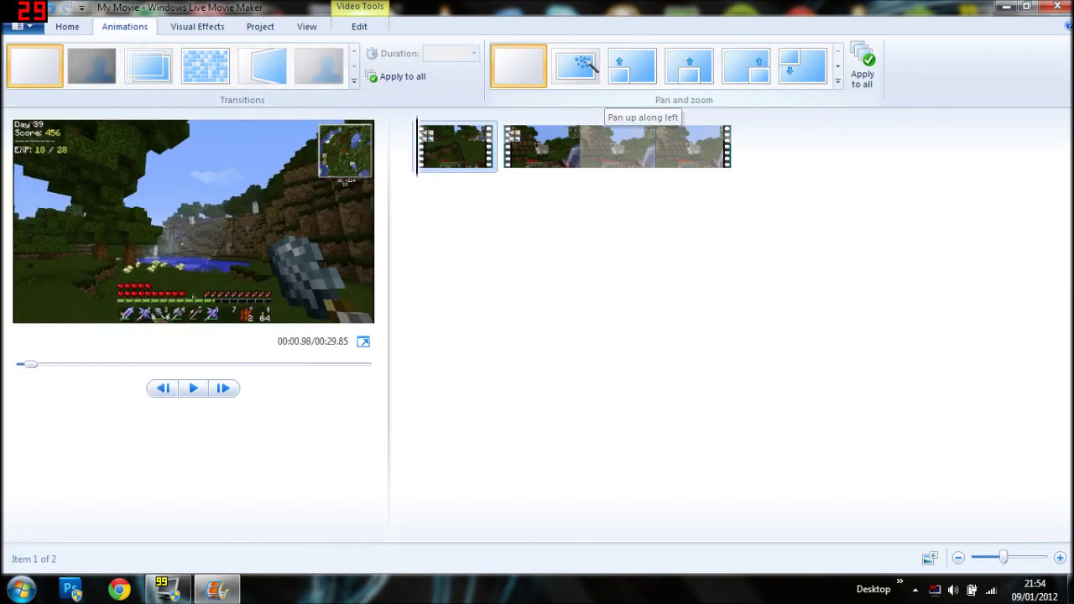
# Check the View tab's timeline options, then return to the Home tab commands.
pyautogui.click(306, 26)
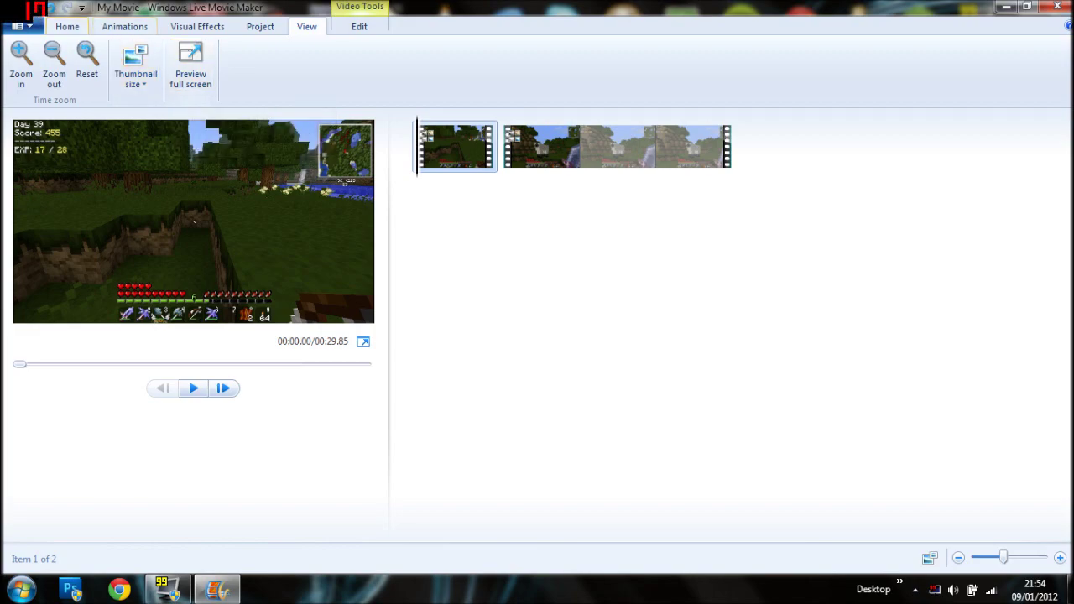
pyautogui.click(68, 26)
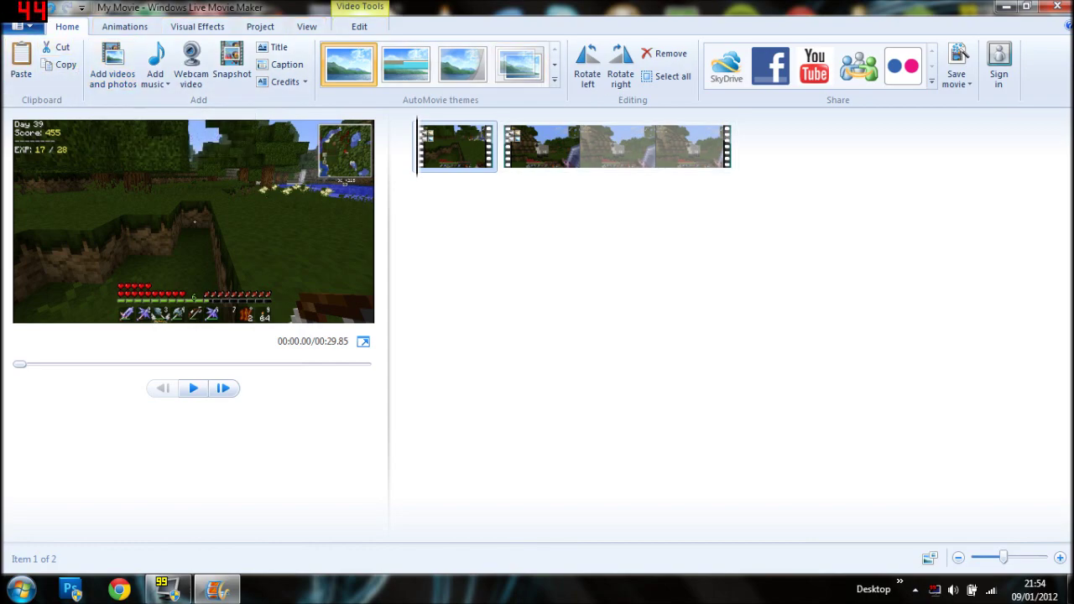
# Show the File menu's Save movie settings list, scrolled down to Create custom setting.
pyautogui.click(22, 26)
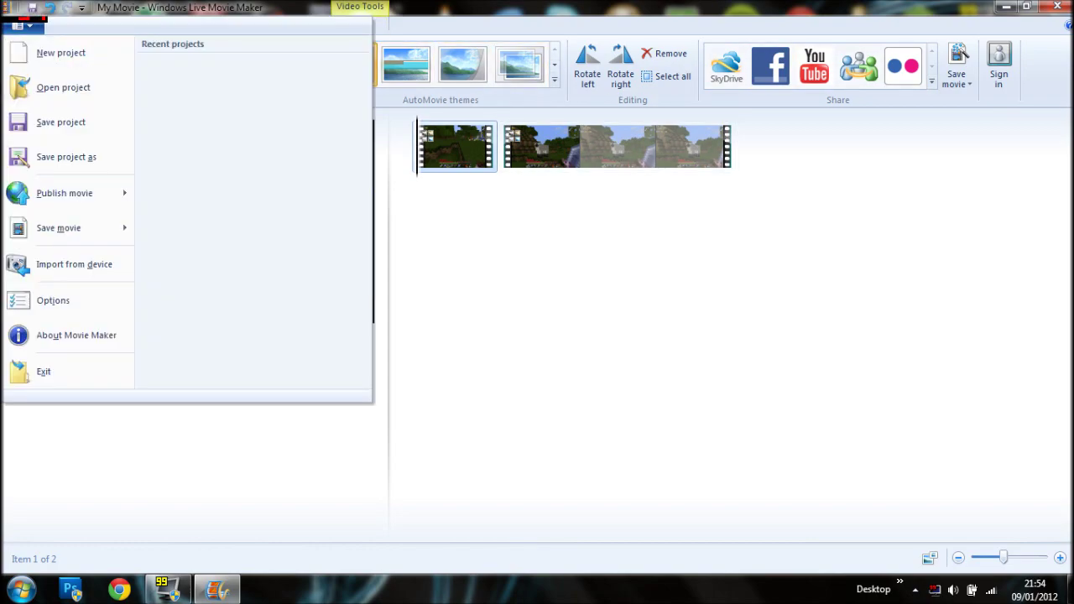
pyautogui.moveTo(65, 193)
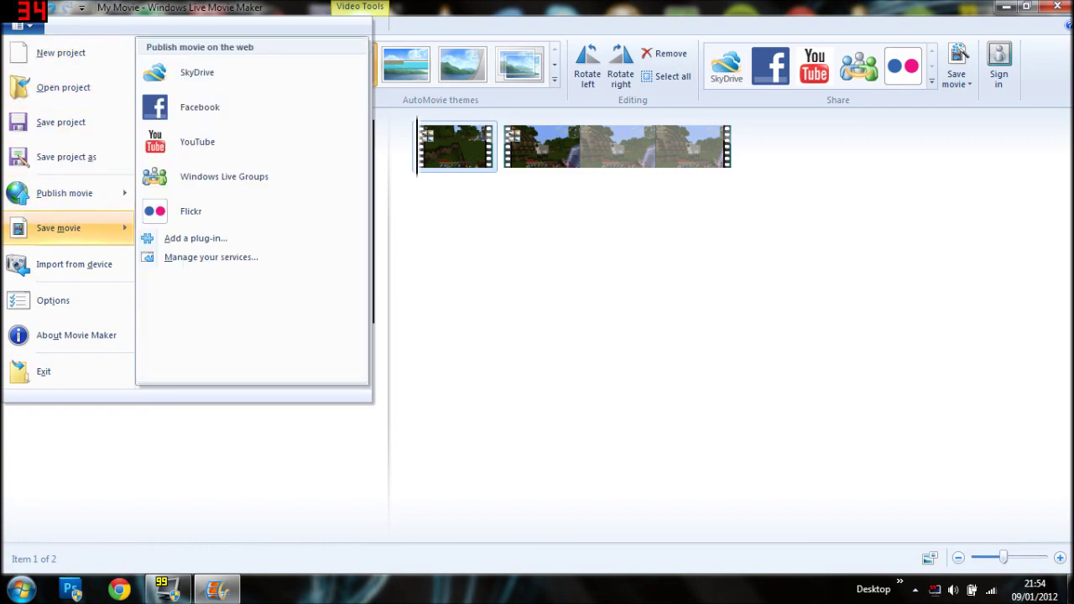
pyautogui.moveTo(59, 227)
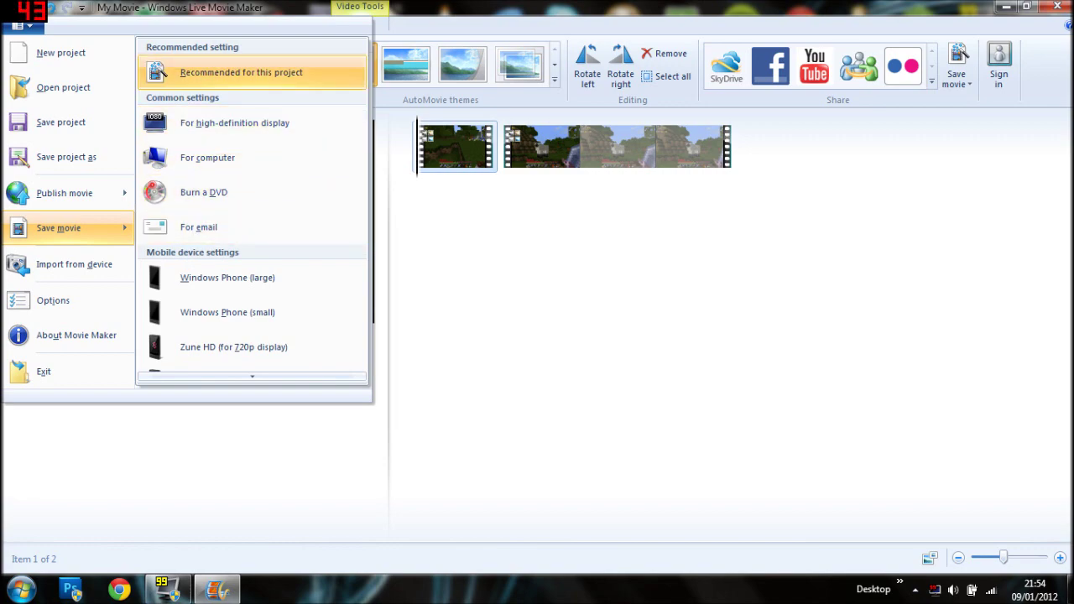
pyautogui.scroll(-1, 235, 134)
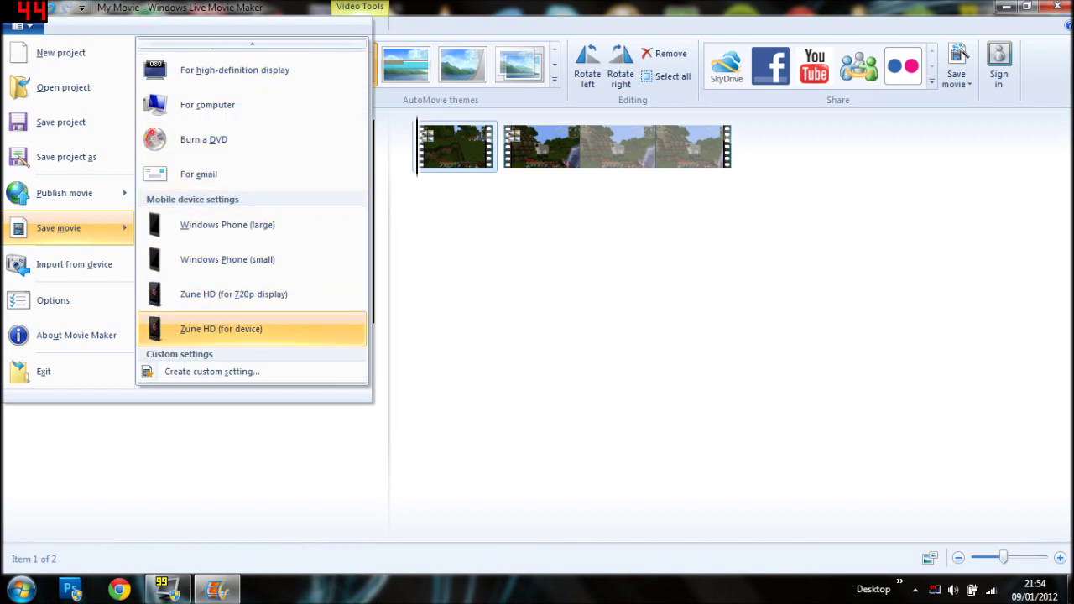
pyautogui.scroll(1, 251, 104)
pyautogui.scroll(-1, 252, 104)
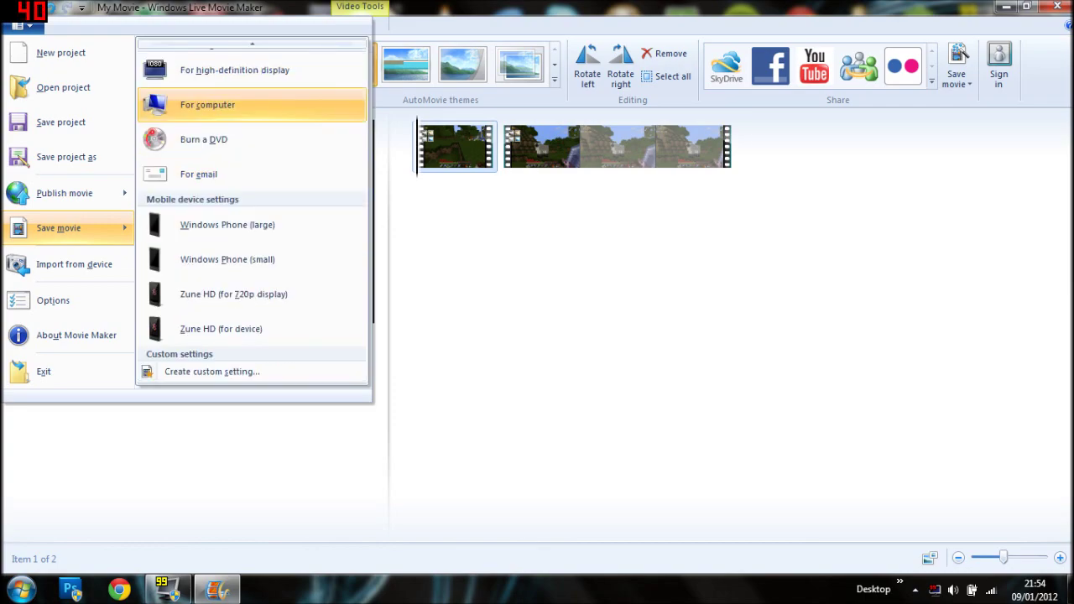
# Start a custom save setting and load the For high-definition display and For computer presets.
pyautogui.click(212, 371)
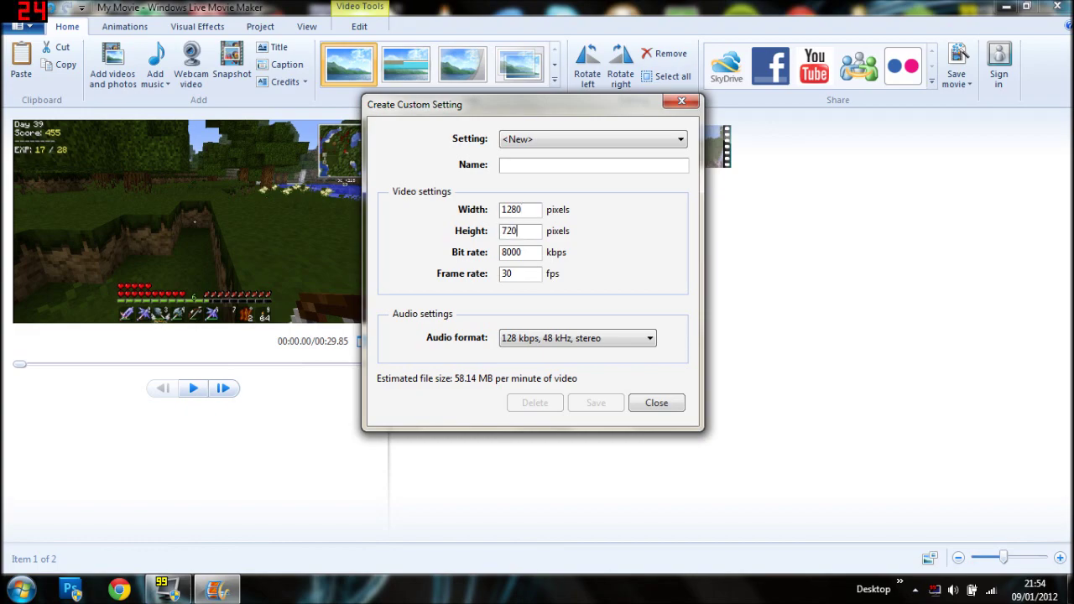
pyautogui.click(593, 139)
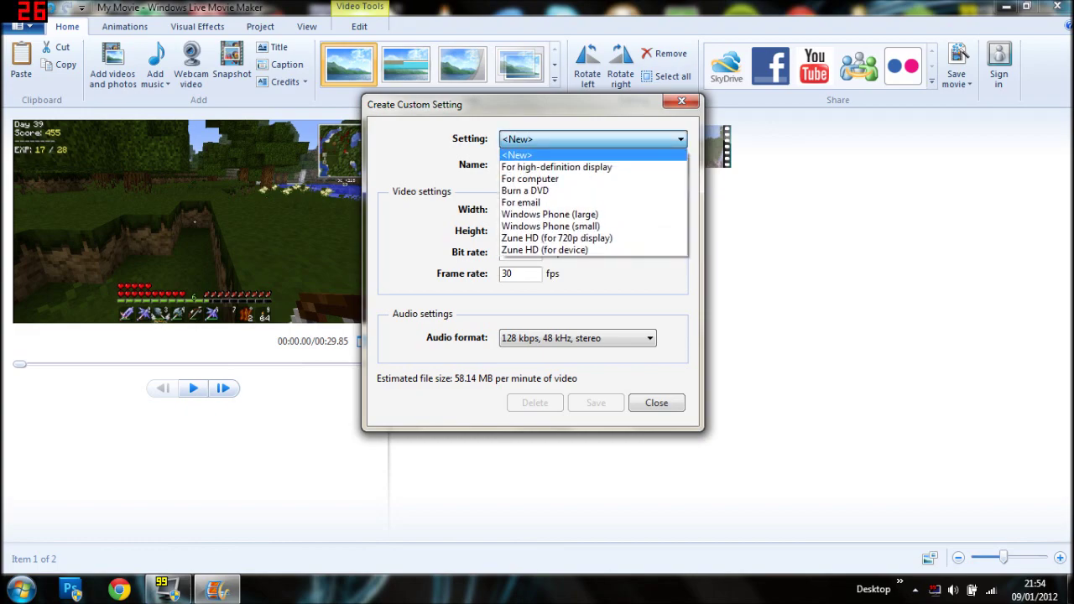
pyautogui.click(545, 151)
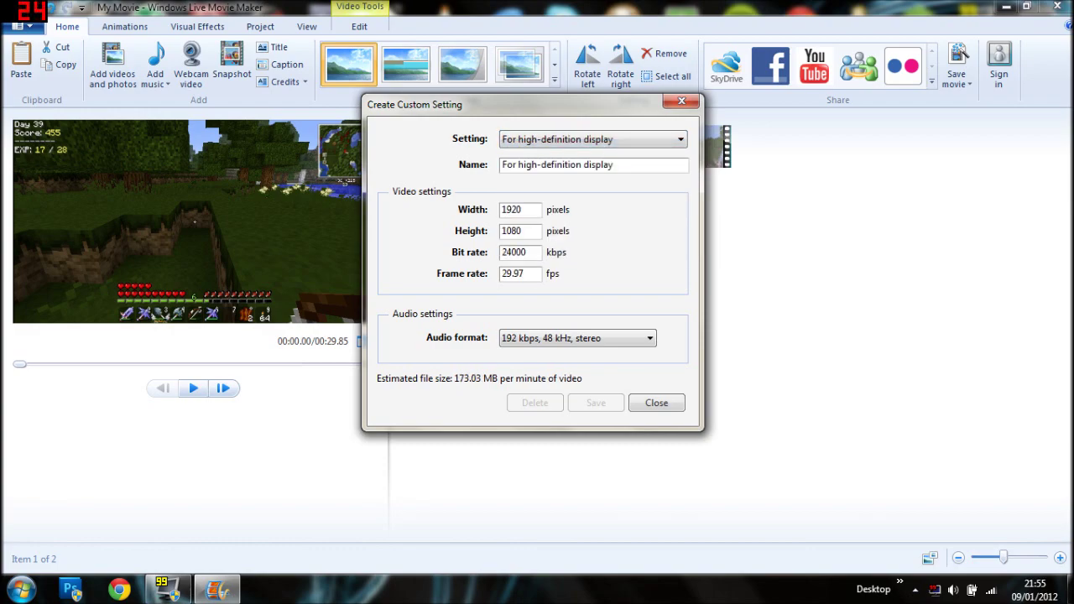
pyautogui.hotkey('alt', 'Down')
pyautogui.press('Down')
pyautogui.press('Return')
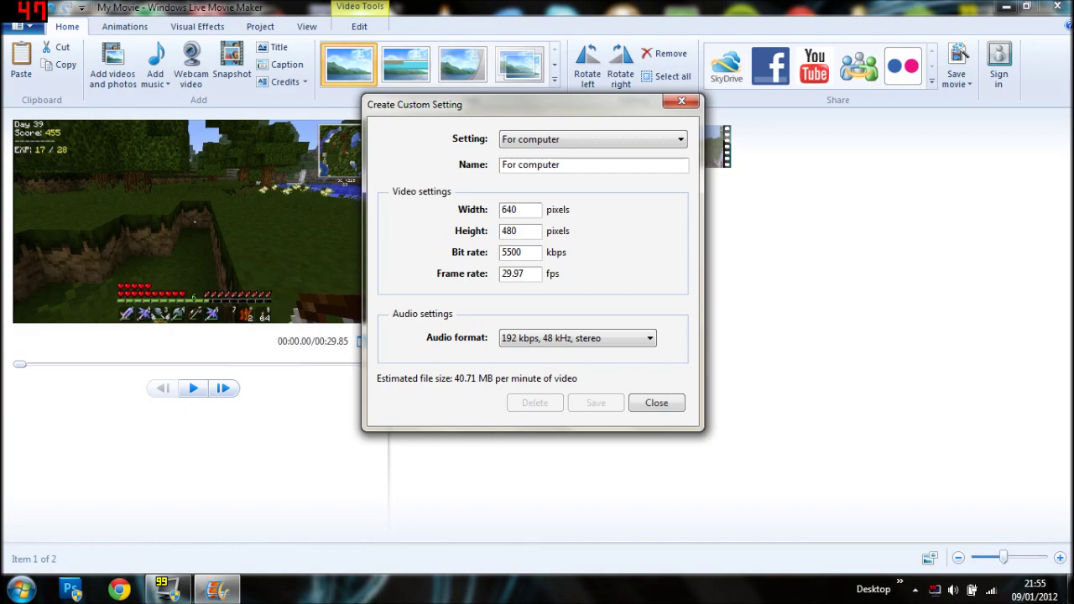
# Review the Burn a DVD, For email, Windows Phone (large) and Zune HD (for device) presets.
pyautogui.hotkey('alt', 'Down')
pyautogui.press('Down')
pyautogui.press('Return')
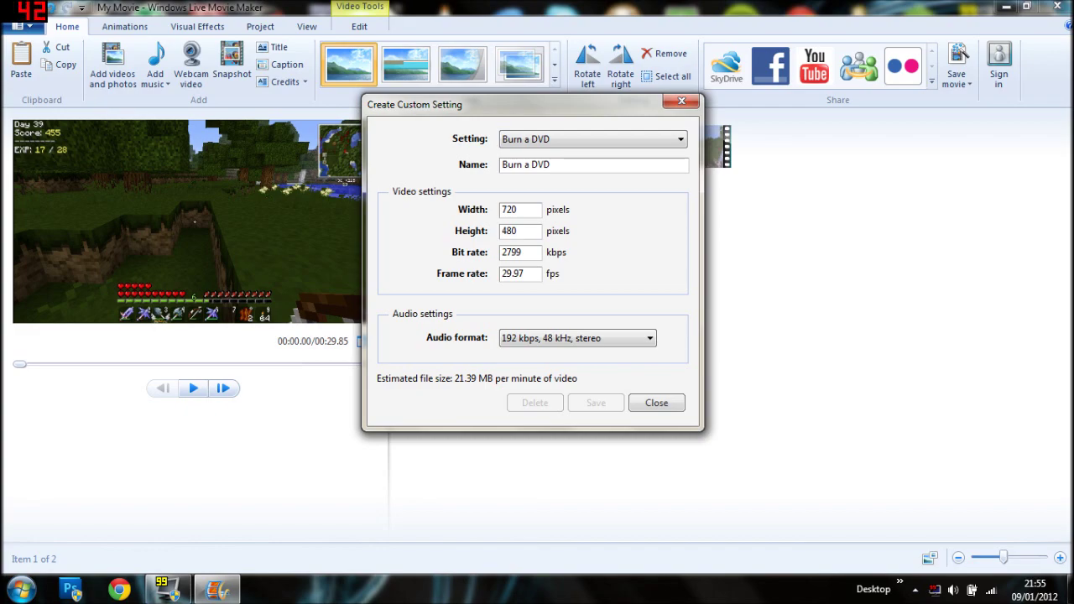
pyautogui.hotkey('alt', 'Down')
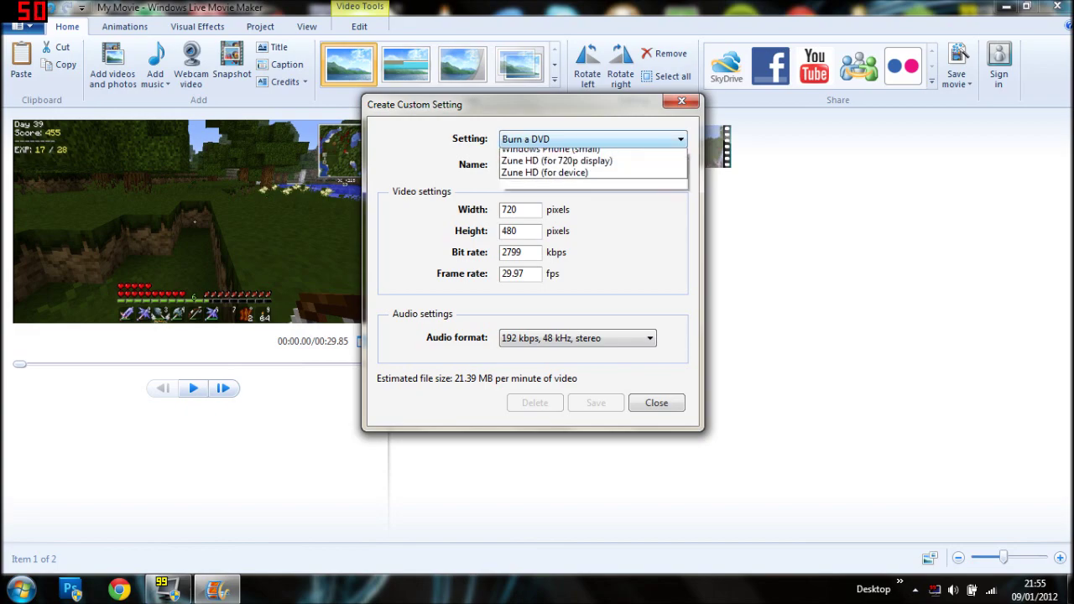
pyautogui.press('Down')
pyautogui.press('Return')
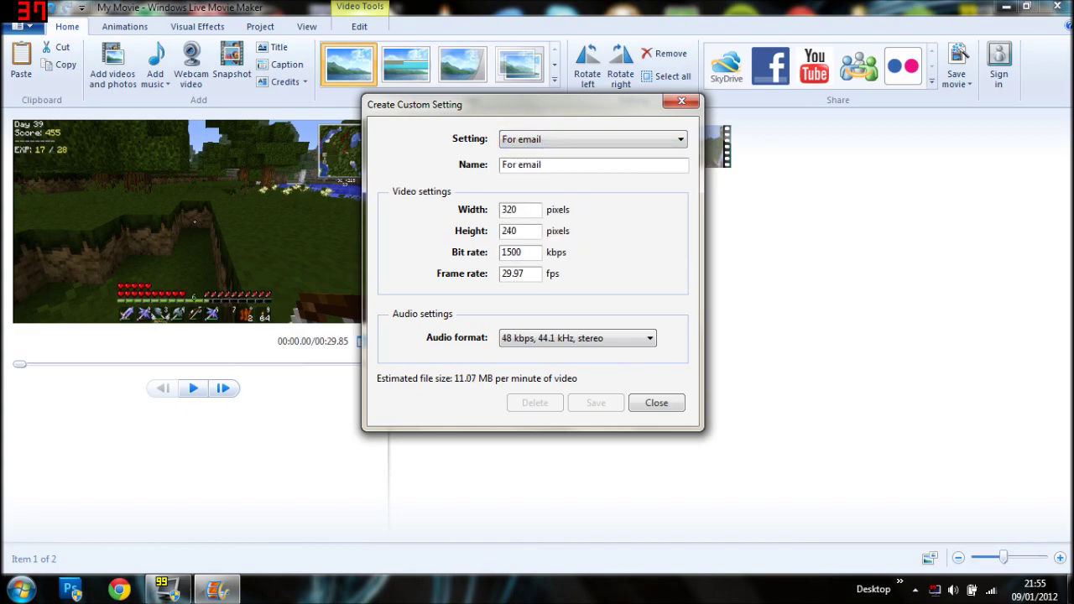
pyautogui.hotkey('alt', 'Down')
pyautogui.press('Down')
pyautogui.press('Down')
pyautogui.press('Down')
pyautogui.press('Down')
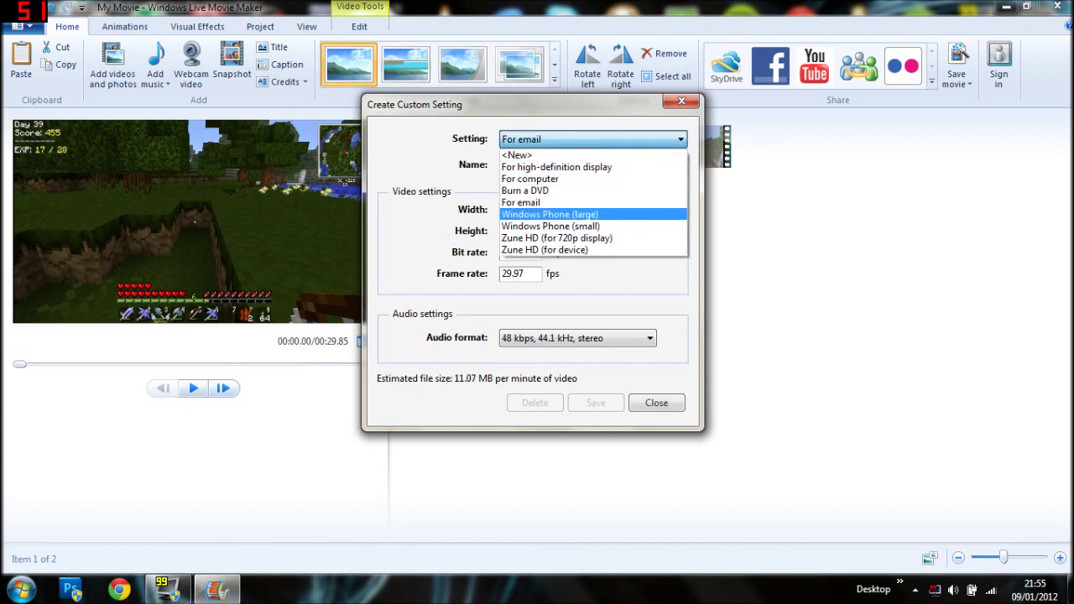
pyautogui.press('Return')
pyautogui.hotkey('alt', 'Down')
pyautogui.press('Down')
pyautogui.press('Down')
pyautogui.press('Down')
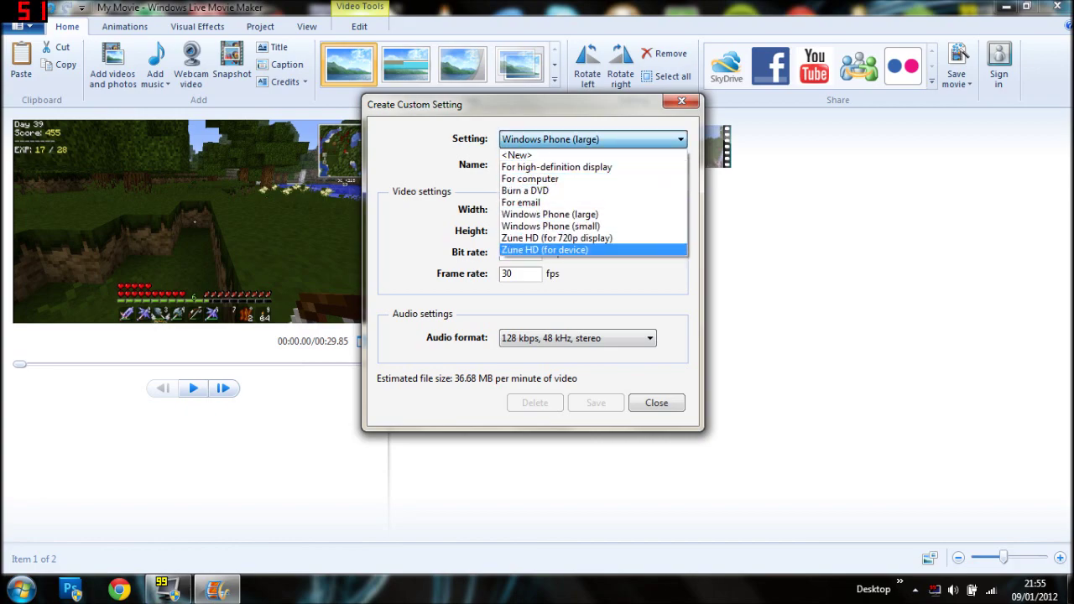
pyautogui.press('Return')
# Load Zune HD (for 720p display), then browse the presets back to For high-definition display.
pyautogui.hotkey('alt', 'Down')
pyautogui.press('Up')
pyautogui.press('Up')
pyautogui.press('Up')
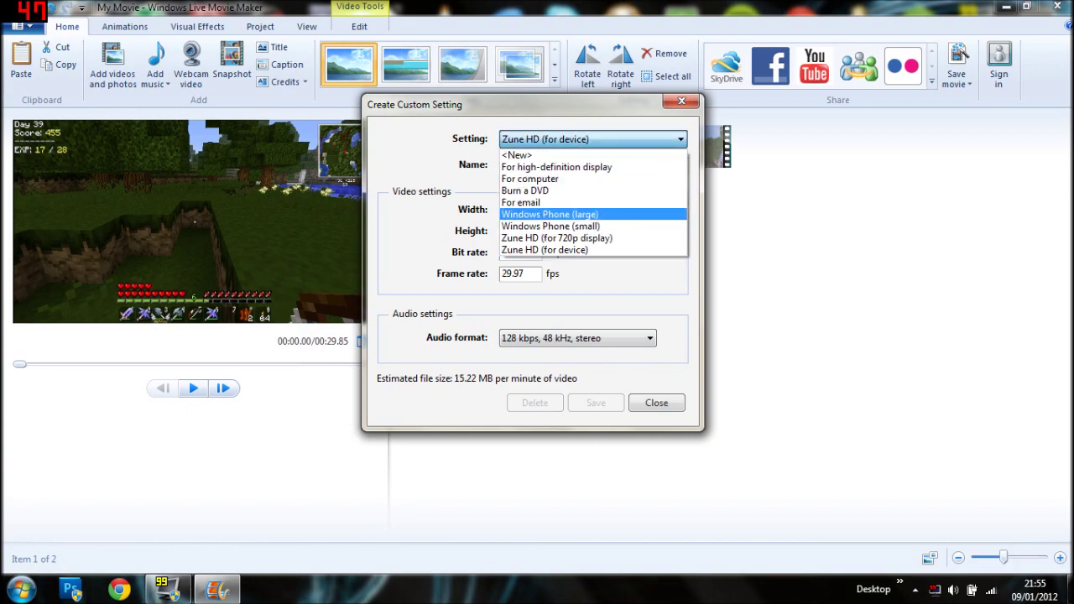
pyautogui.press('Down')
pyautogui.press('Down')
pyautogui.press('Down')
pyautogui.press('Up')
pyautogui.press('Return')
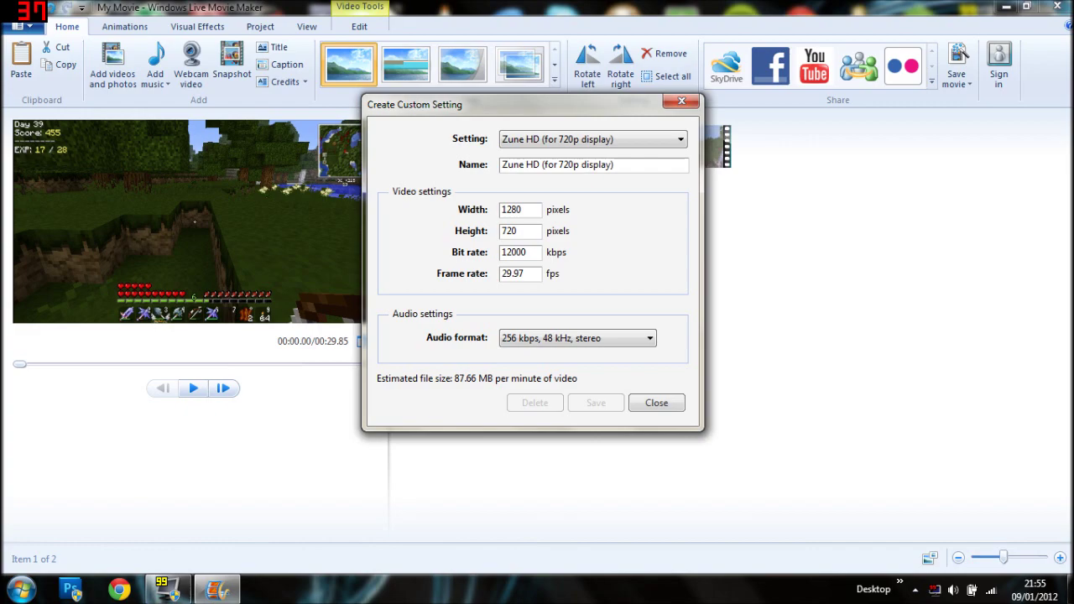
pyautogui.hotkey('alt', 'Down')
pyautogui.press('Up')
pyautogui.press('Up')
pyautogui.press('Down')
pyautogui.press('Down')
pyautogui.press('Down')
pyautogui.press('Up')
pyautogui.press('Up')
pyautogui.press('Up')
pyautogui.press('Up')
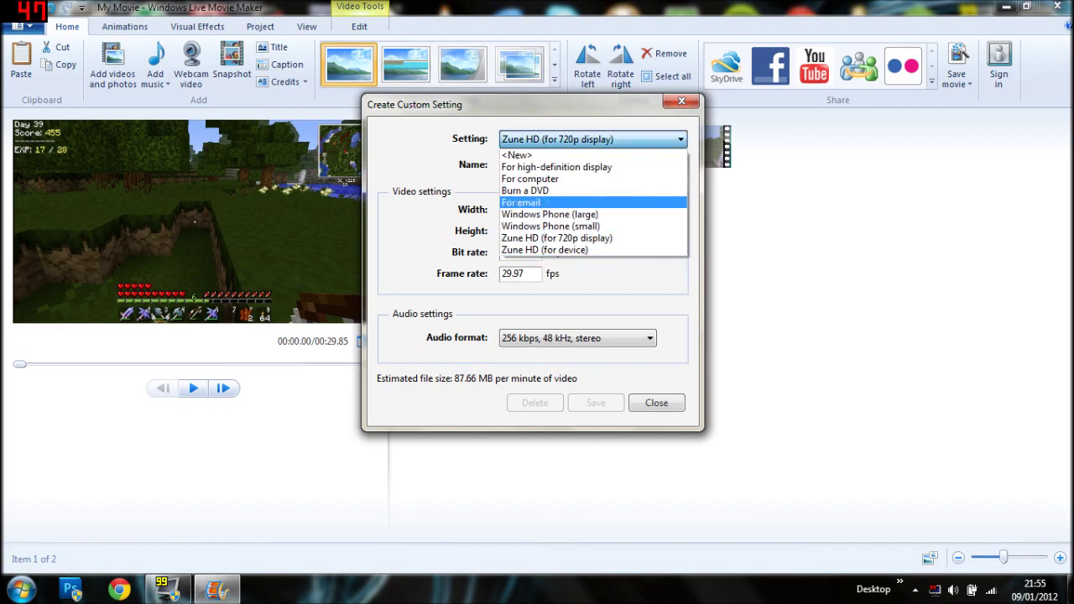
pyautogui.press('Down')
pyautogui.press('Down')
pyautogui.press('Down')
pyautogui.press('Down')
pyautogui.press('Up')
pyautogui.press('Up')
pyautogui.press('Up')
pyautogui.press('Down')
pyautogui.press('Down')
pyautogui.press('Down')
pyautogui.press('Up')
pyautogui.press('Up')
pyautogui.press('Up')
pyautogui.press('Down')
pyautogui.press('Down')
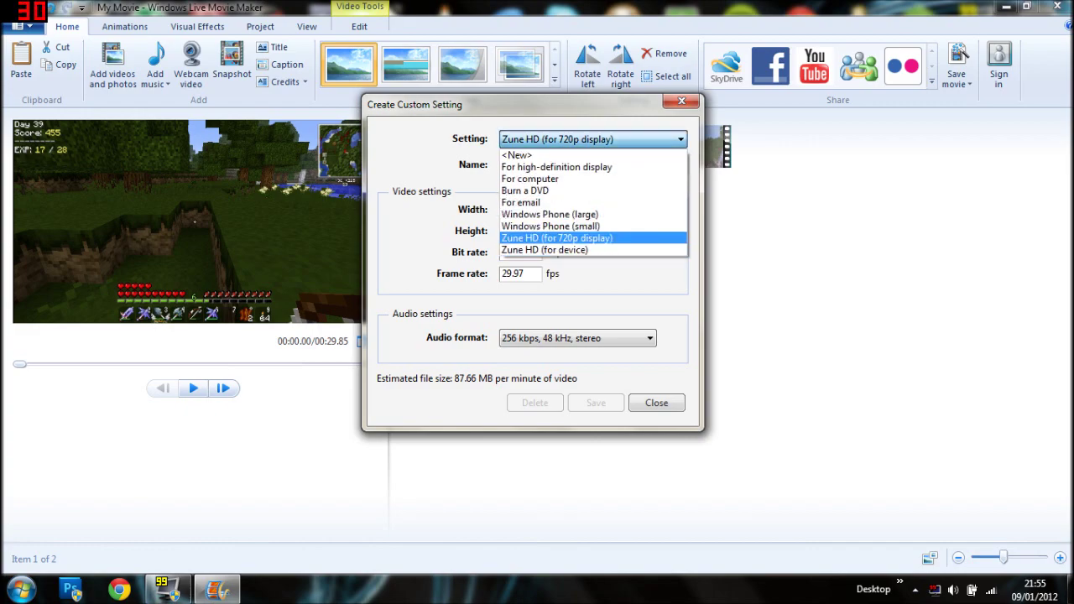
pyautogui.press('Up')
pyautogui.press('Up')
pyautogui.press('Up')
pyautogui.press('Up')
pyautogui.press('Down')
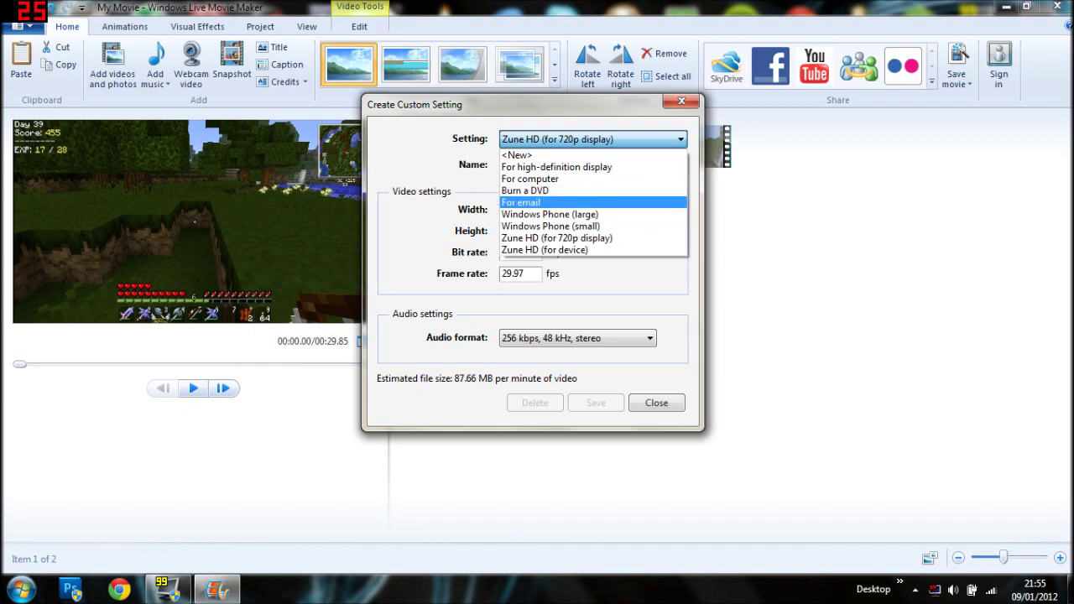
pyautogui.press('Down')
pyautogui.press('Down')
pyautogui.press('Up')
pyautogui.press('Up')
pyautogui.press('Up')
pyautogui.press('Up')
pyautogui.press('Up')
pyautogui.press('Return')
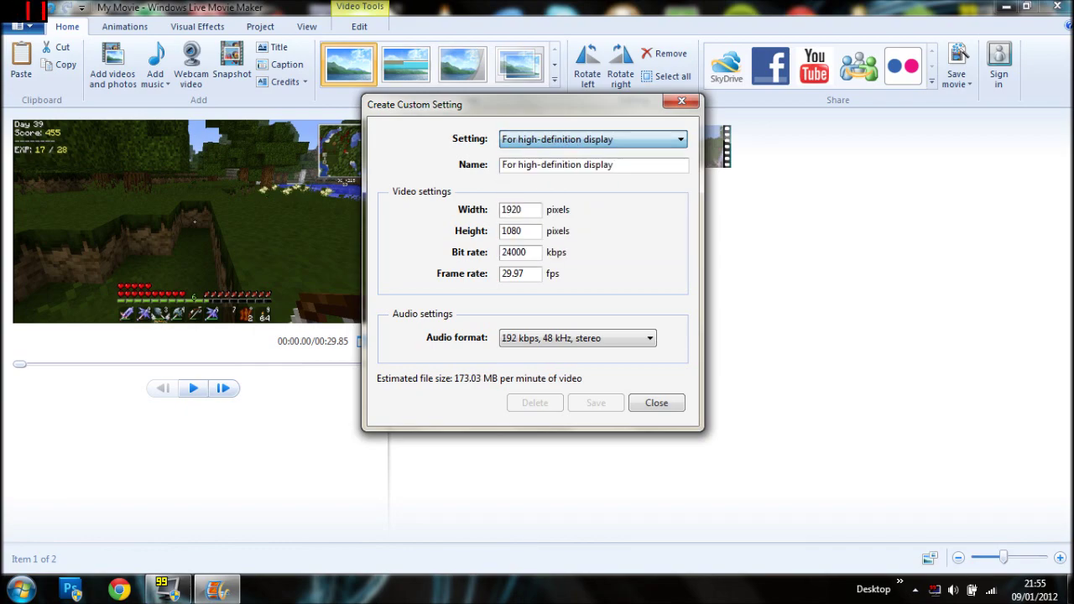
pyautogui.hotkey('alt', 'Down')
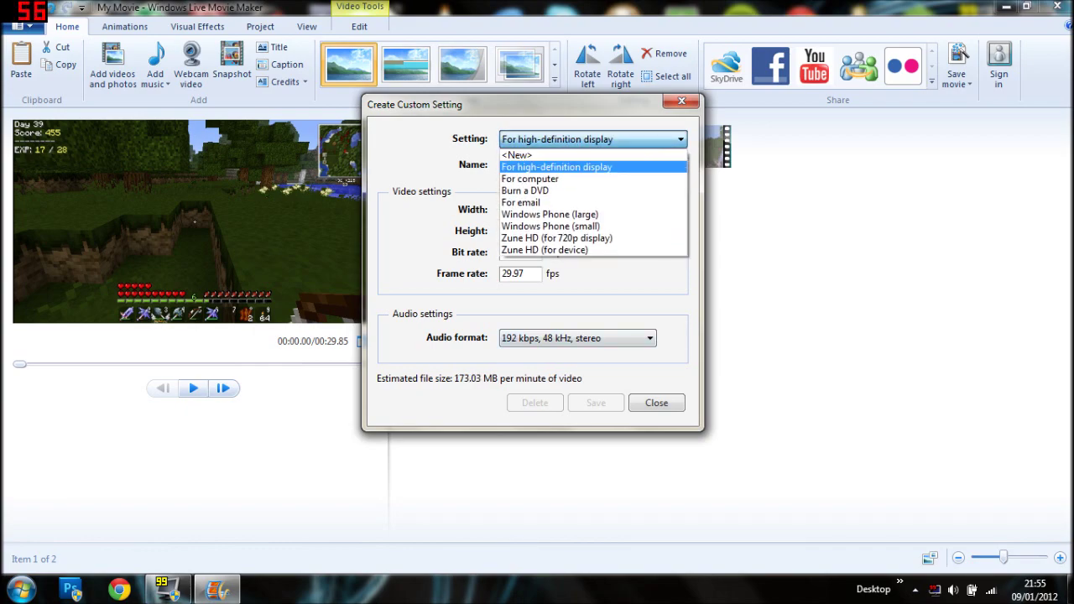
# Start a new blank setting with 192 kbps, 48 kHz, stereo audio.
pyautogui.press('Up')
pyautogui.press('Return')
pyautogui.press('Tab')
pyautogui.press('Tab')
pyautogui.press('Tab')
pyautogui.press('Tab')
pyautogui.press('Tab')
pyautogui.hotkey('alt', 'Down')
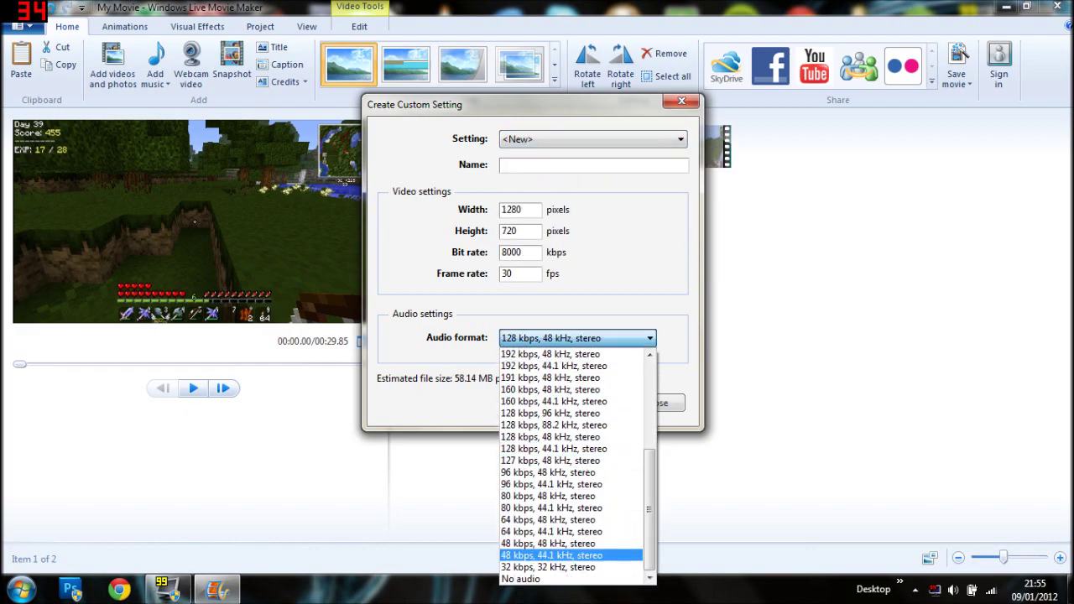
pyautogui.press('Up')
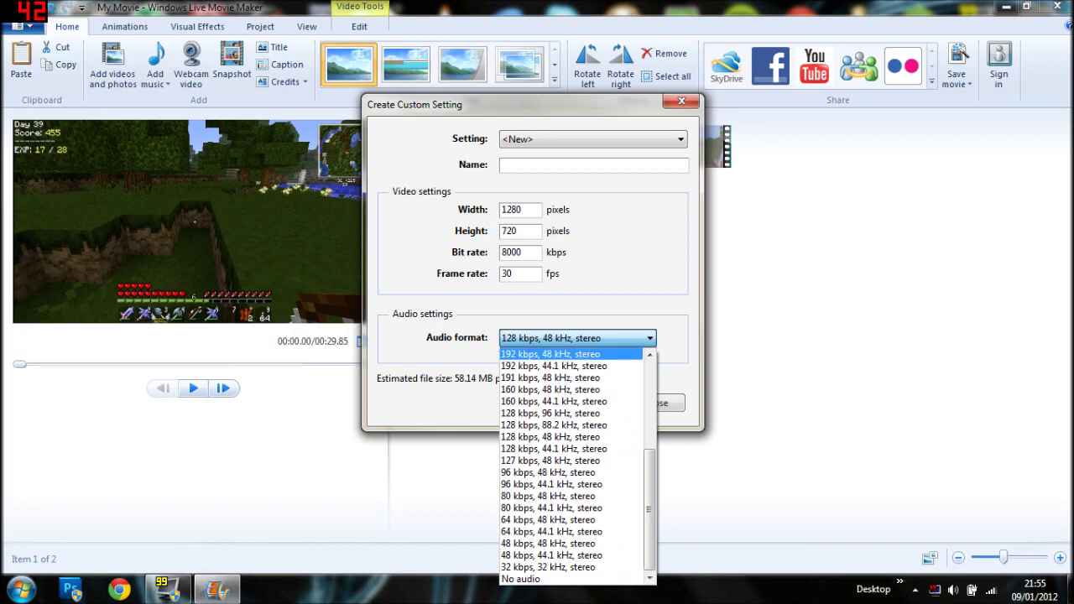
pyautogui.press('Return')
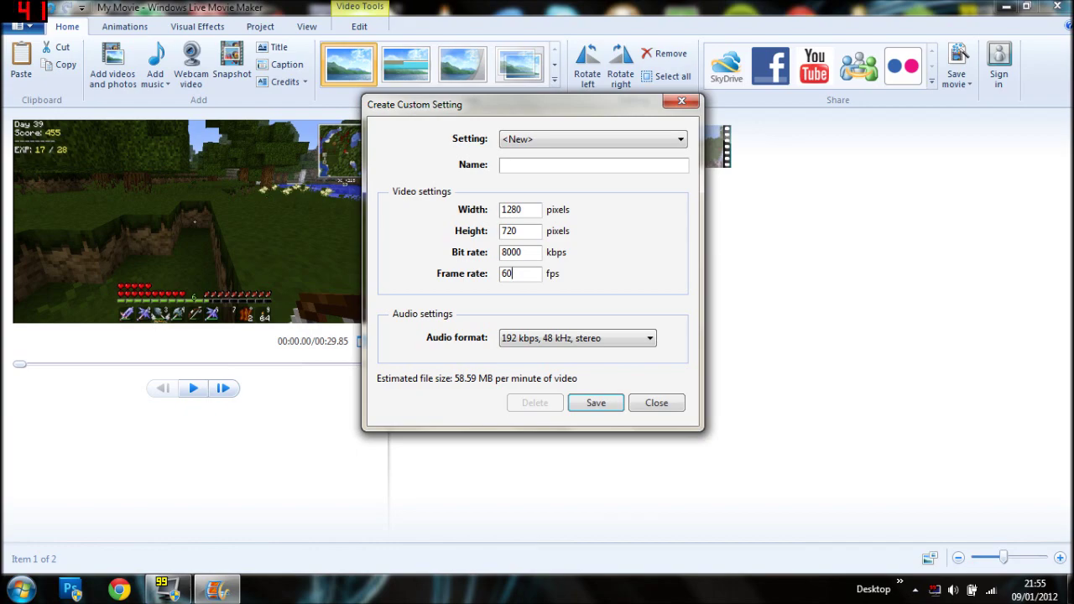
# Save the custom setting and its profile file as '1' with 1280×720, 8000 kbps, 60 fps.
pyautogui.moveTo(522, 252); pyautogui.dragTo(501, 251)
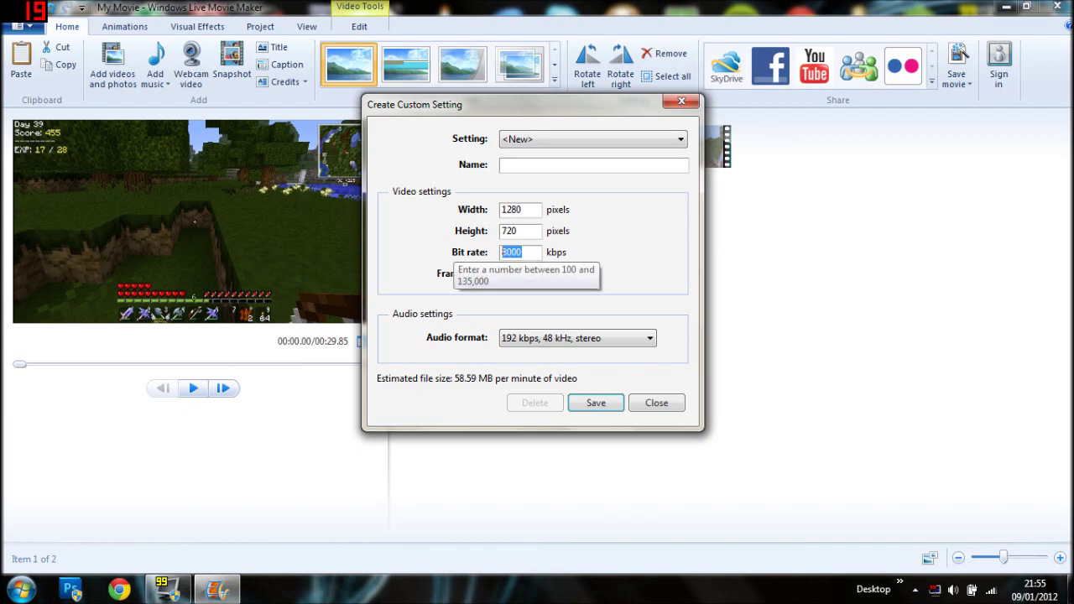
pyautogui.click(681, 139)
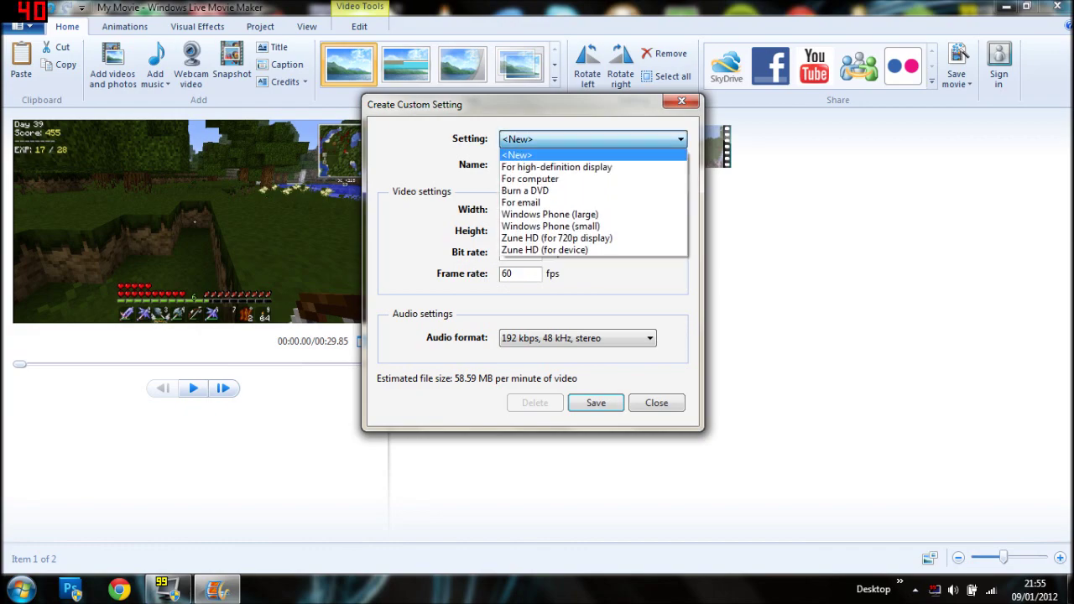
pyautogui.click(554, 159)
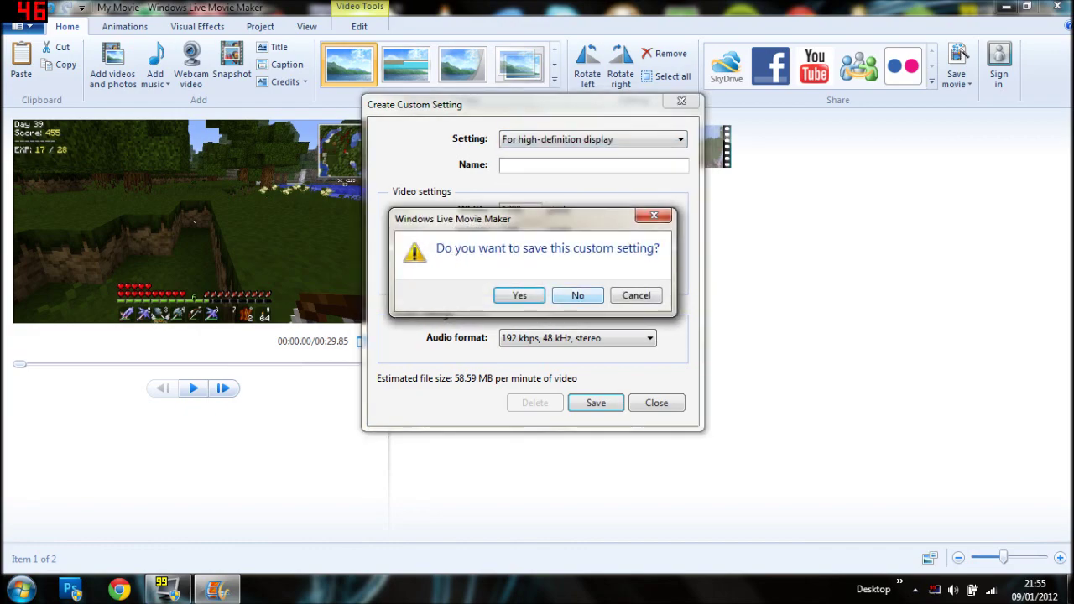
pyautogui.press('Return')
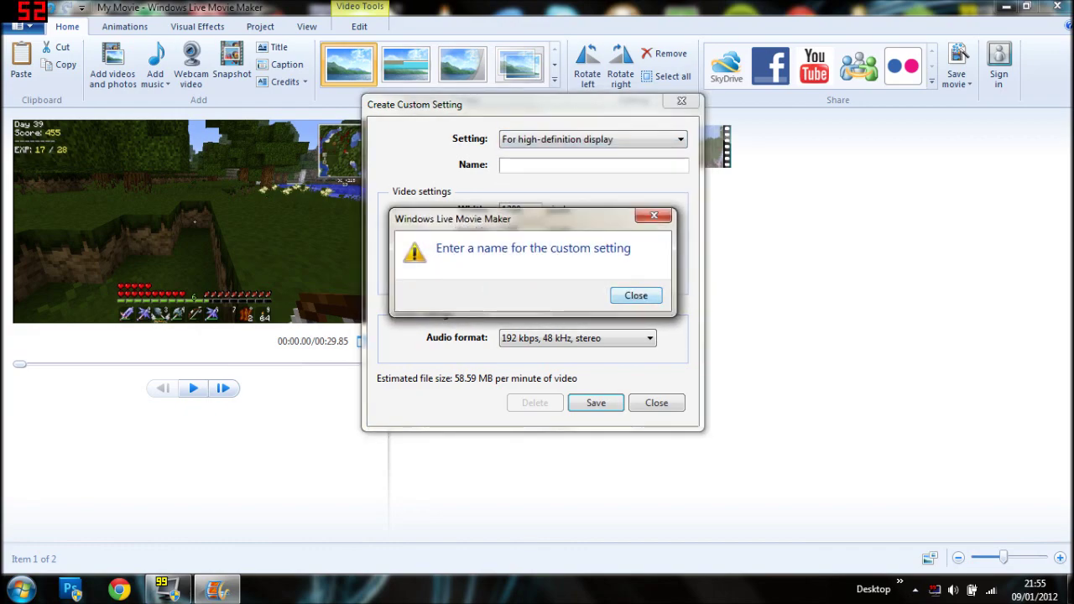
pyautogui.press('Return')
pyautogui.write('1')
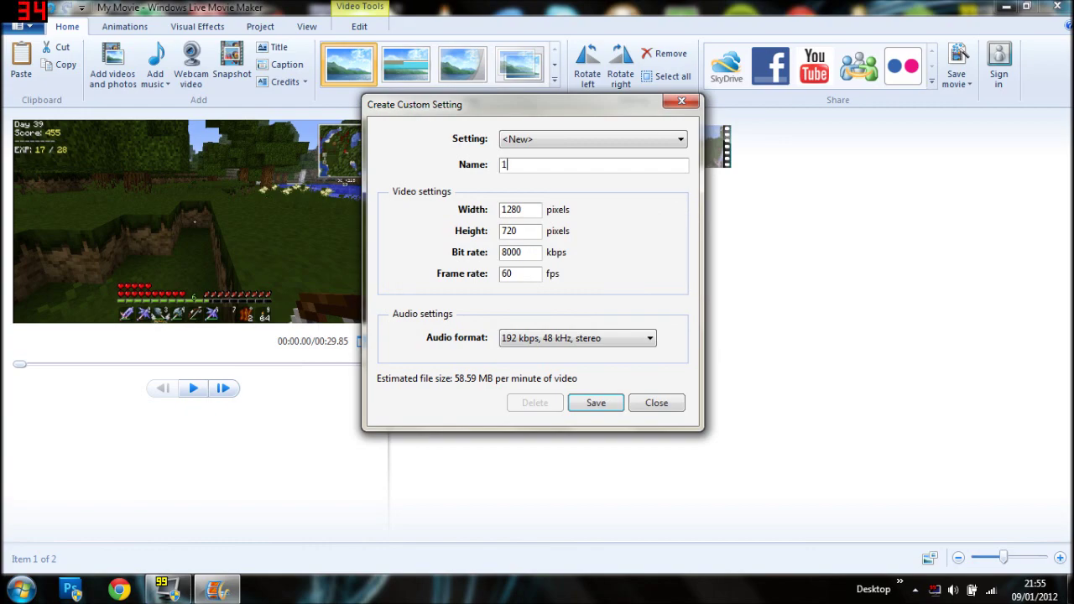
pyautogui.press('Return')
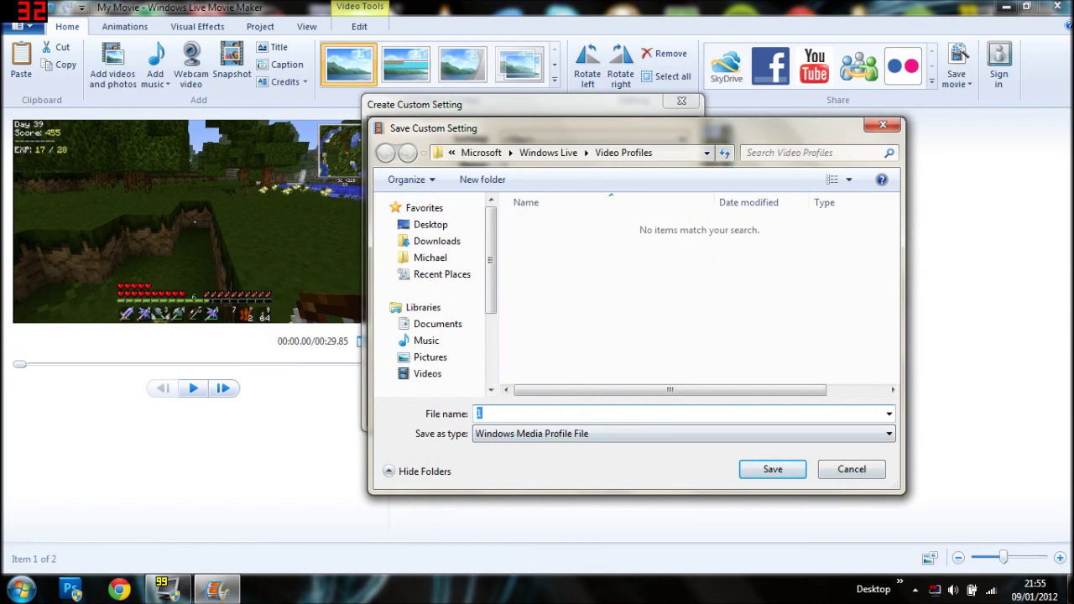
pyautogui.press('Return')
# Load the For high-definition display preset in the Setting list.
pyautogui.hotkey('alt', 'Down')
pyautogui.press('Down')
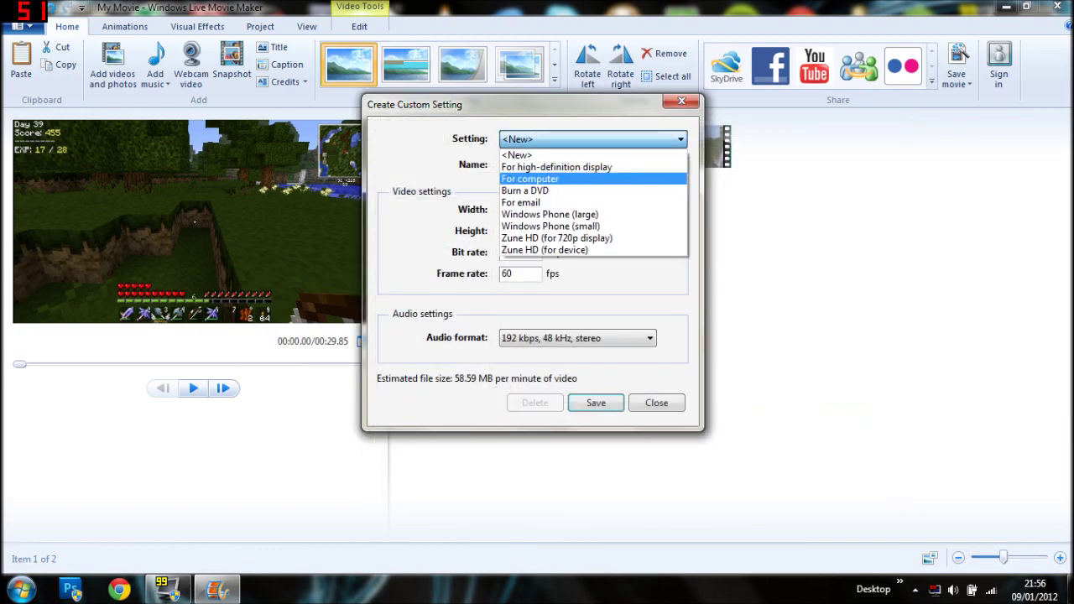
pyautogui.press('Return')
pyautogui.press('Return')
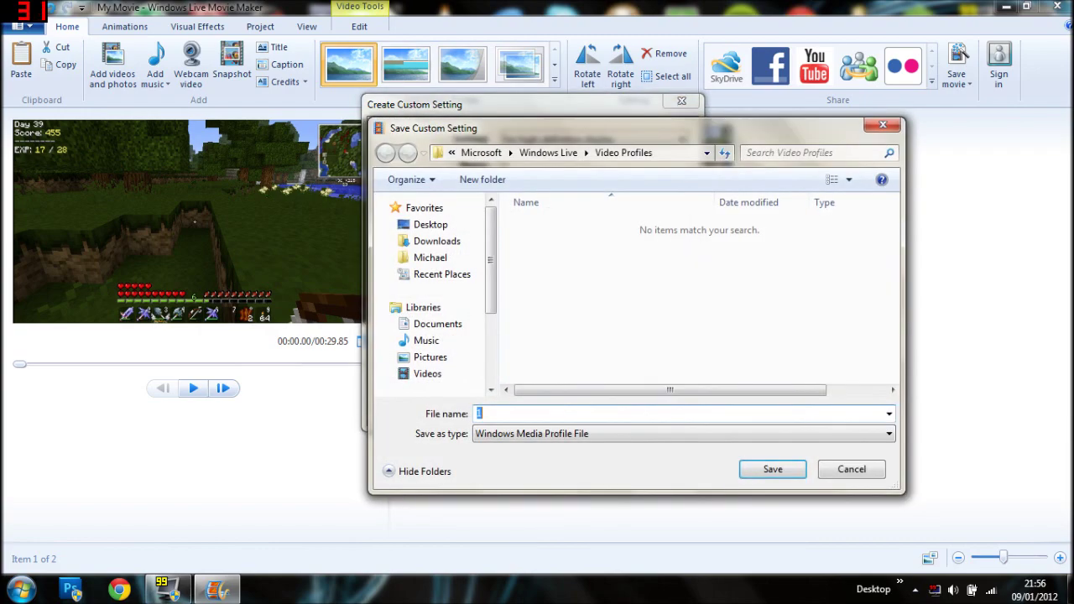
# Load custom setting 1 from the Setting list.
pyautogui.press('Escape')
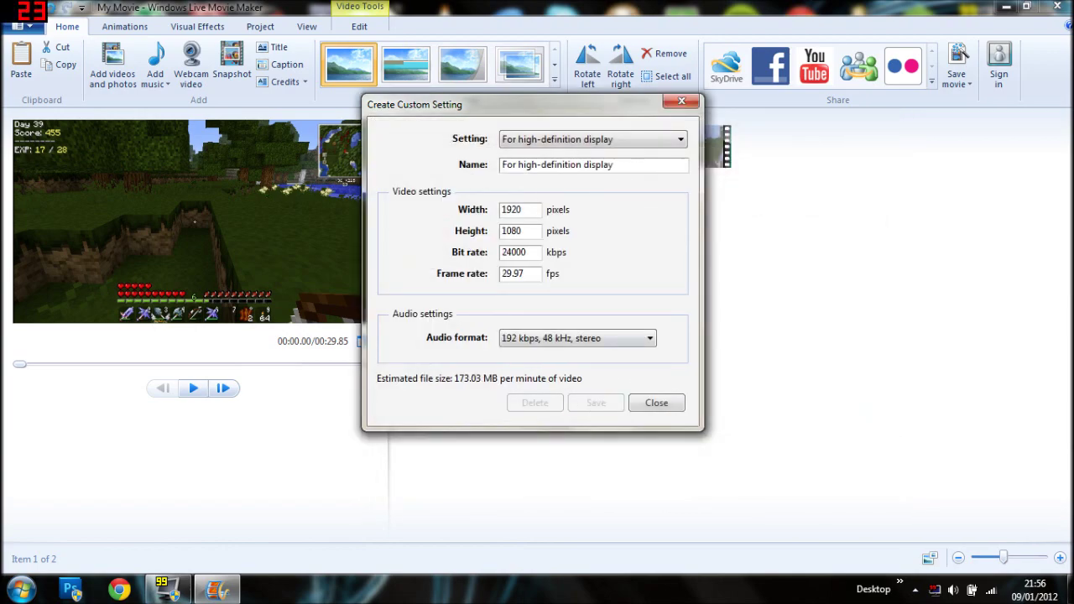
pyautogui.hotkey('shift', 'Left')
pyautogui.hotkey('shift', 'Left')
pyautogui.hotkey('shift', 'Left')
pyautogui.hotkey('shift', 'Left')
pyautogui.press('End')
pyautogui.hotkey('shift', 'Home')
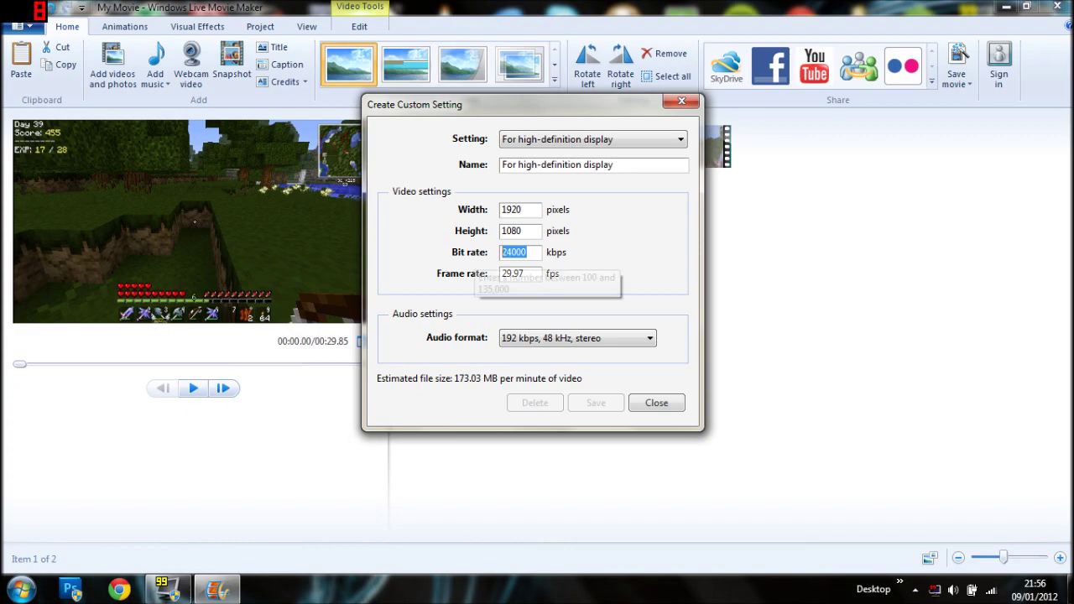
pyautogui.hotkey('alt', 'Down')
pyautogui.press('Down')
pyautogui.press('Down')
pyautogui.press('Down')
pyautogui.press('Down')
pyautogui.press('Down')
pyautogui.press('Down')
pyautogui.press('Down')
pyautogui.press('Down')
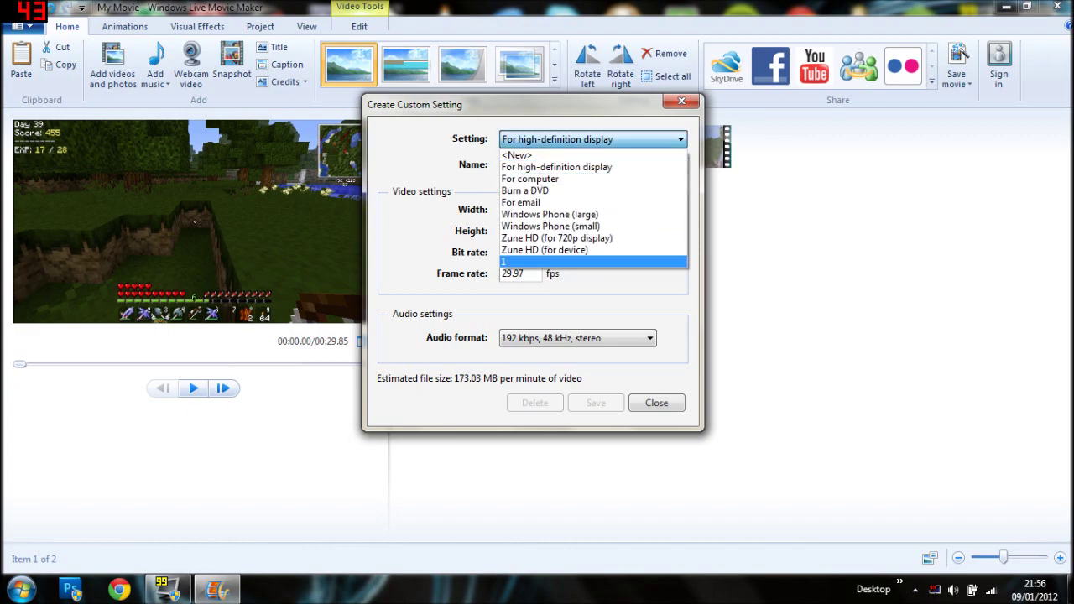
pyautogui.press('Return')
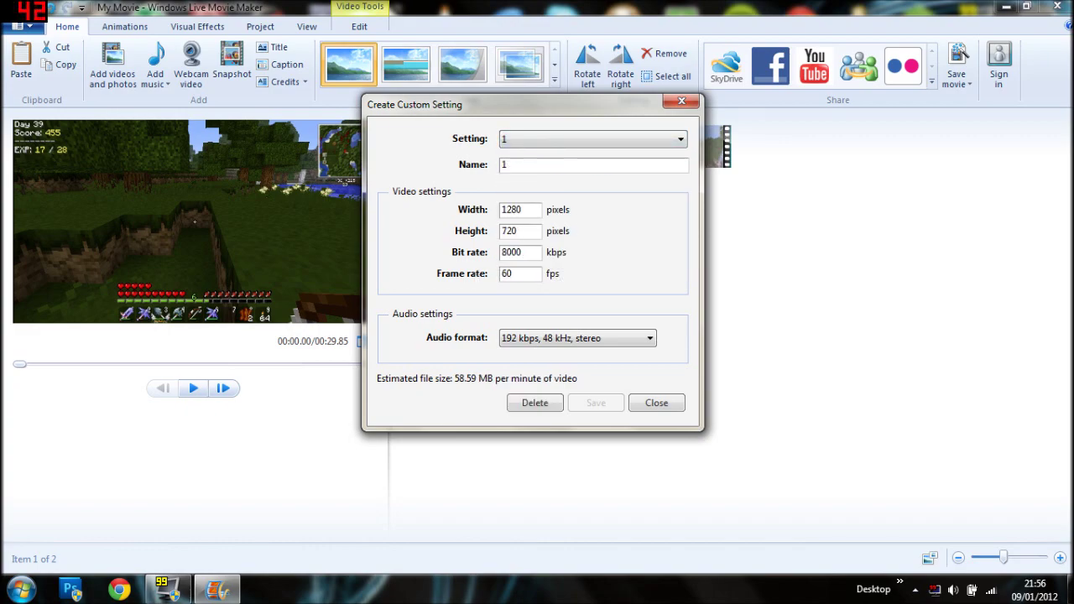
# Change the bit rate to 24000 kbps and save over the existing profile 1.
pyautogui.moveTo(522, 251); pyautogui.dragTo(501, 251)
pyautogui.write('24000')
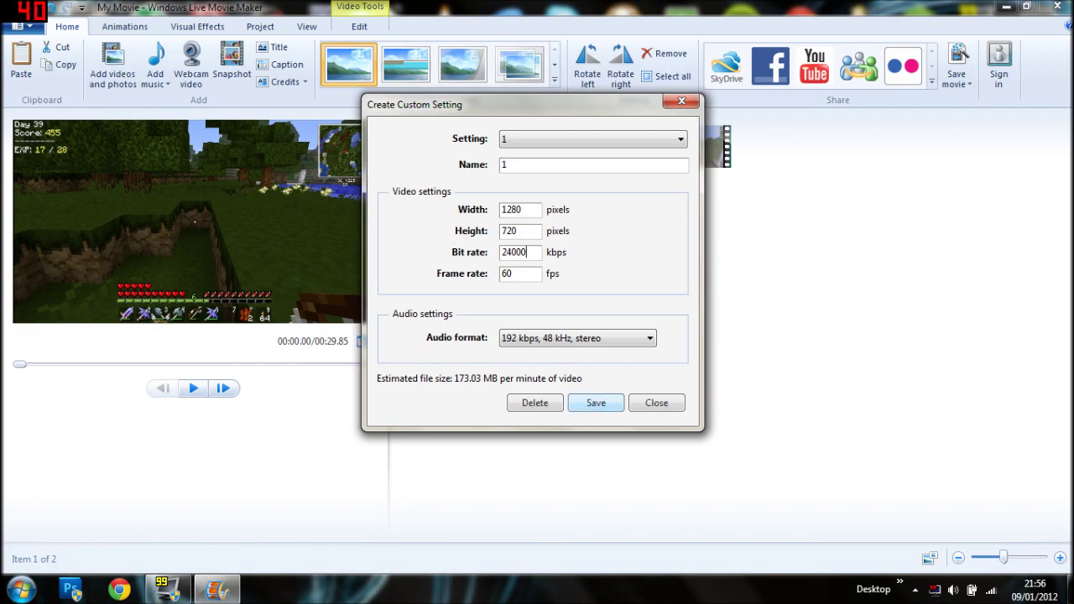
pyautogui.press('Return')
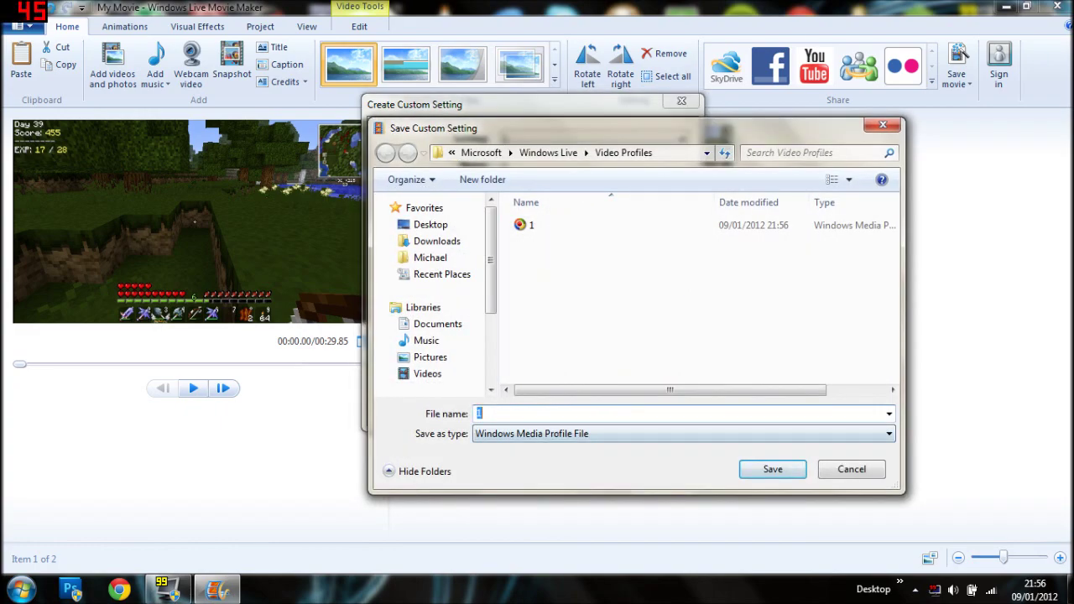
pyautogui.press('Return')
pyautogui.press('Return')
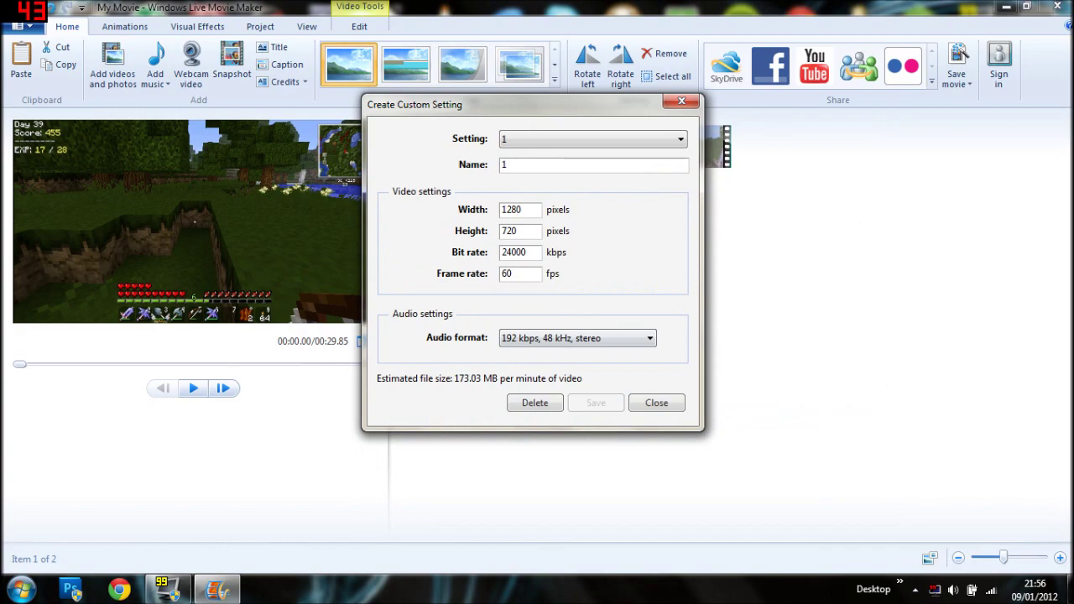
pyautogui.press('Return')
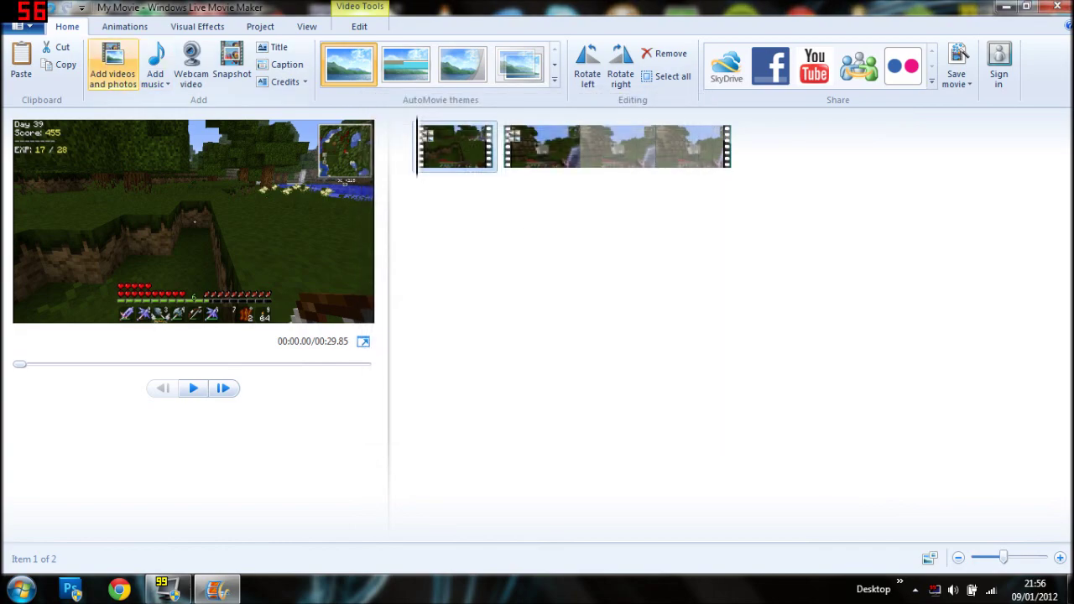
# Export the movie with custom setting 1 as Test.wmv and play it once finished.
pyautogui.click(22, 26)
pyautogui.moveTo(59, 228)
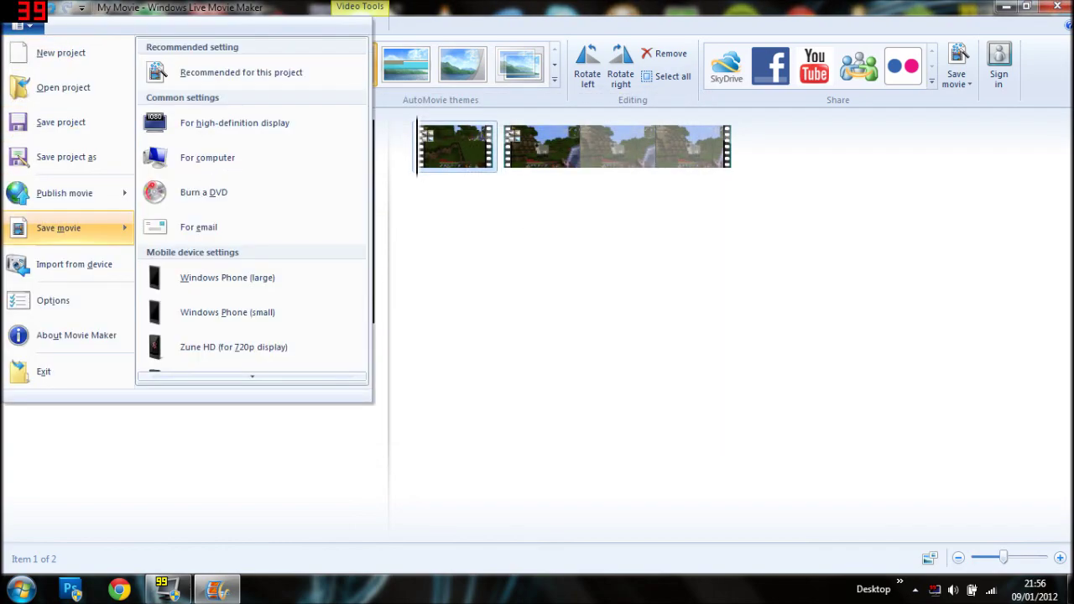
pyautogui.moveTo(251, 375)
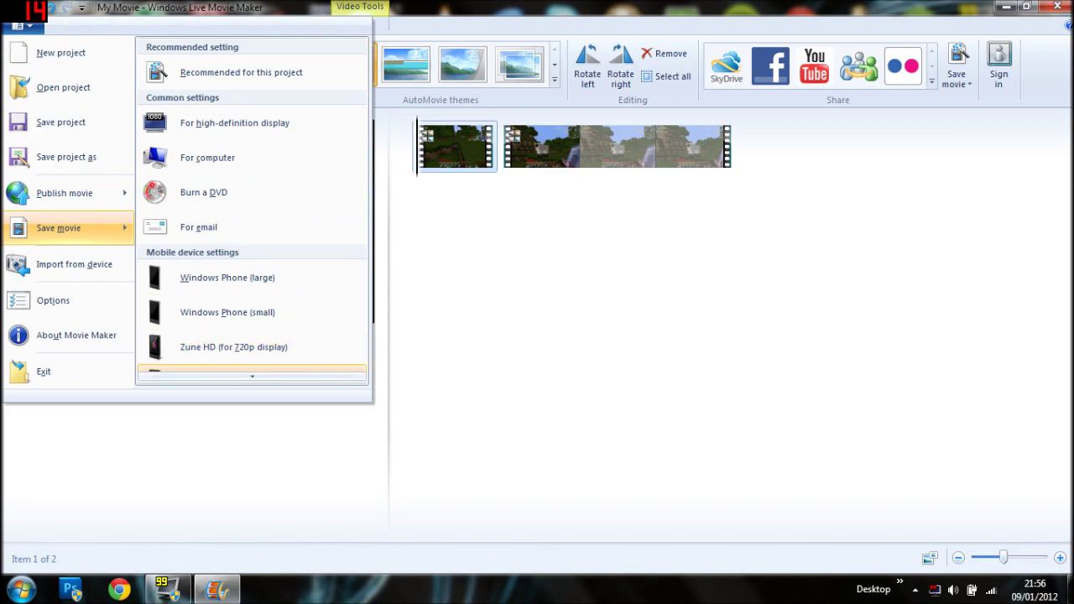
pyautogui.click(192, 348)
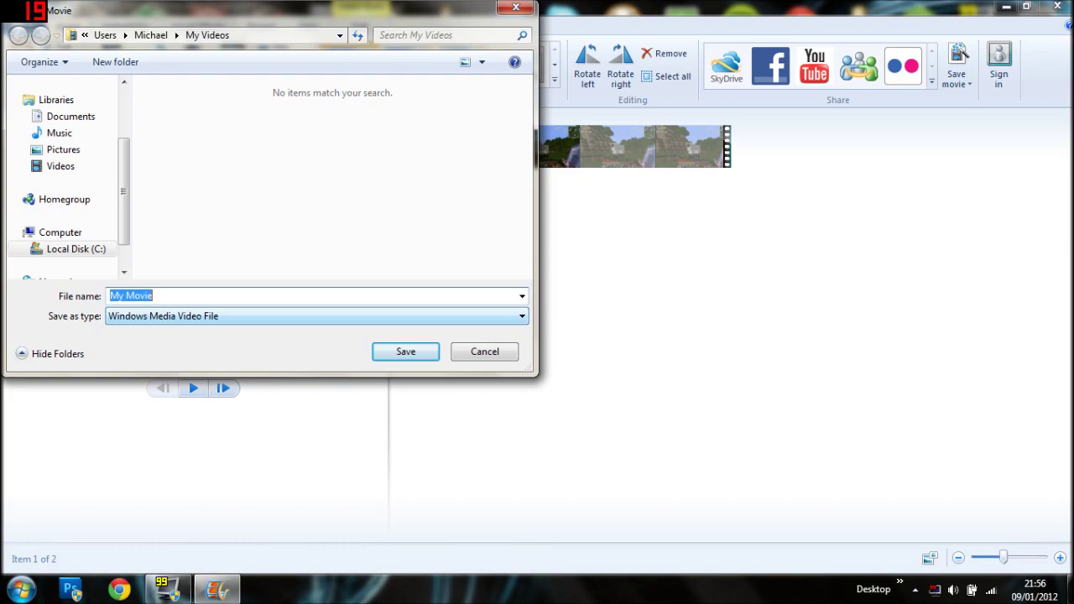
pyautogui.write('Test')
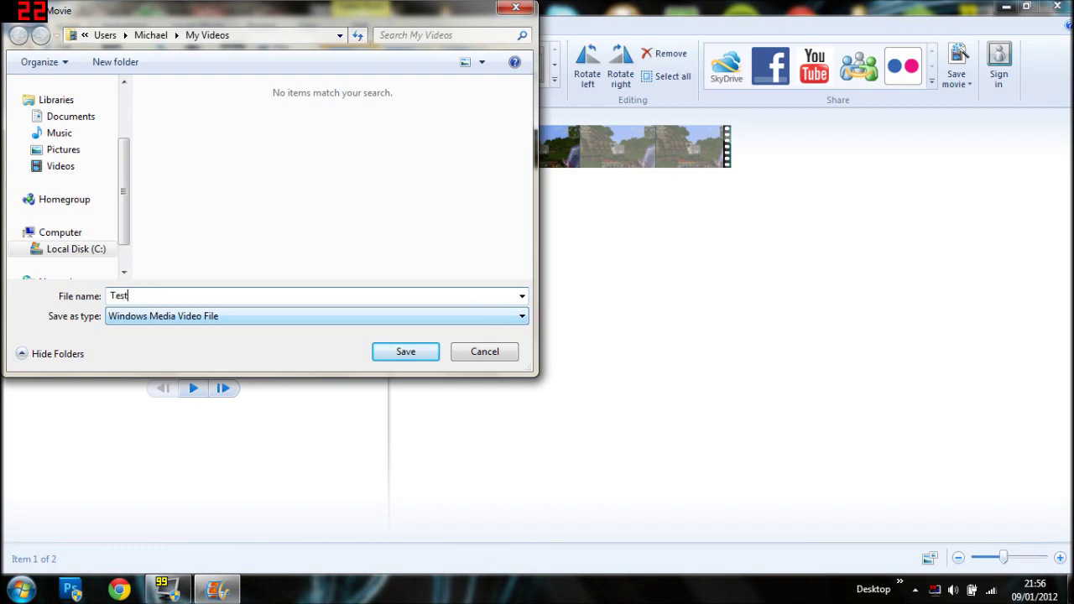
pyautogui.press('Return')
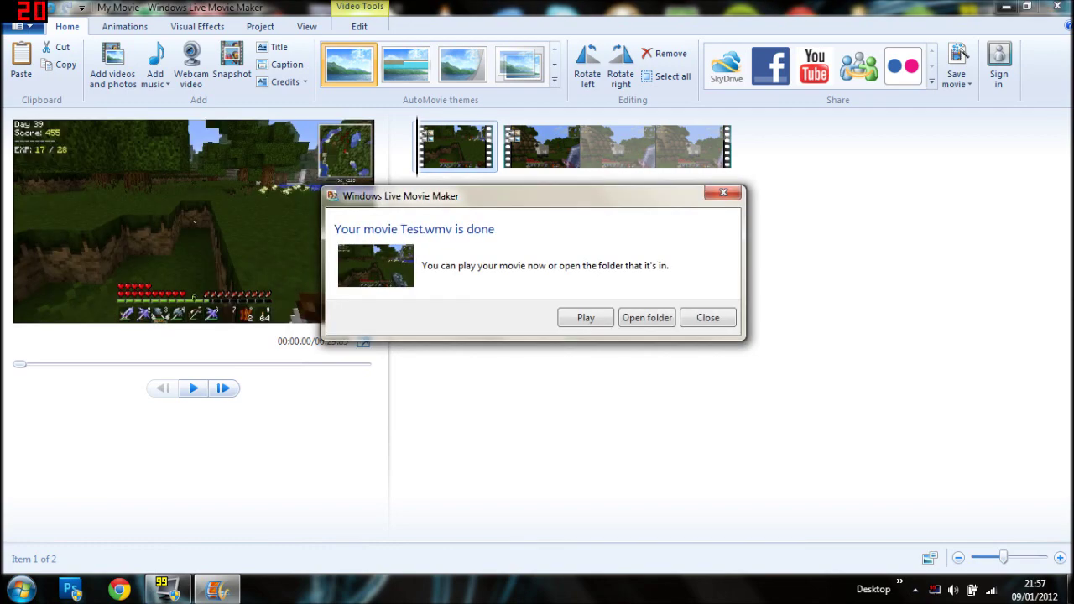
pyautogui.press('Escape')
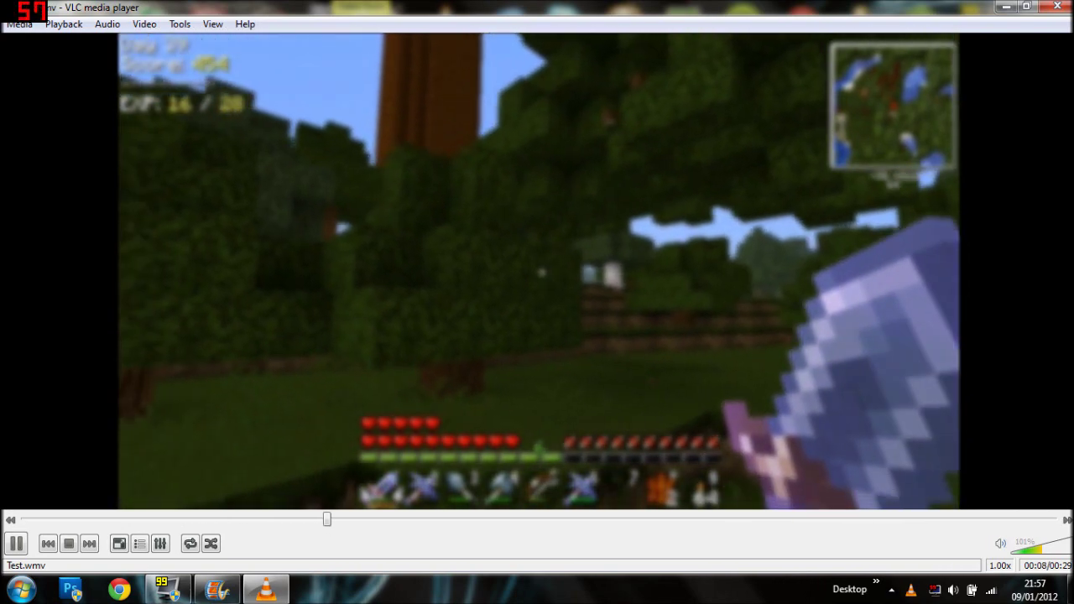
# Skip forward in the Test.wmv playback, then close VLC.
pyautogui.hotkey('alt', 'Right')
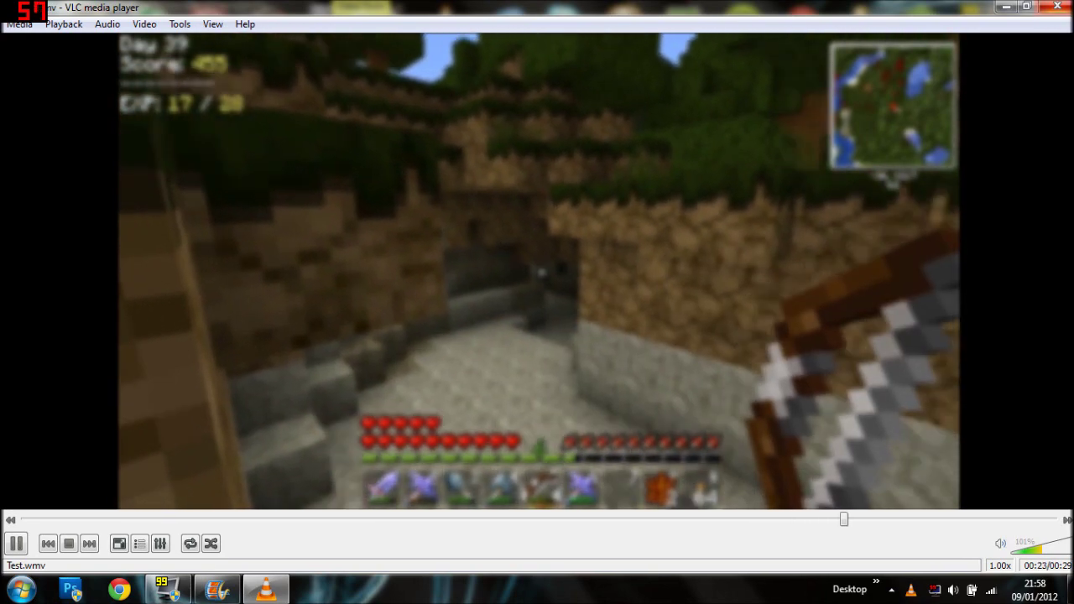
pyautogui.click(1056, 6)
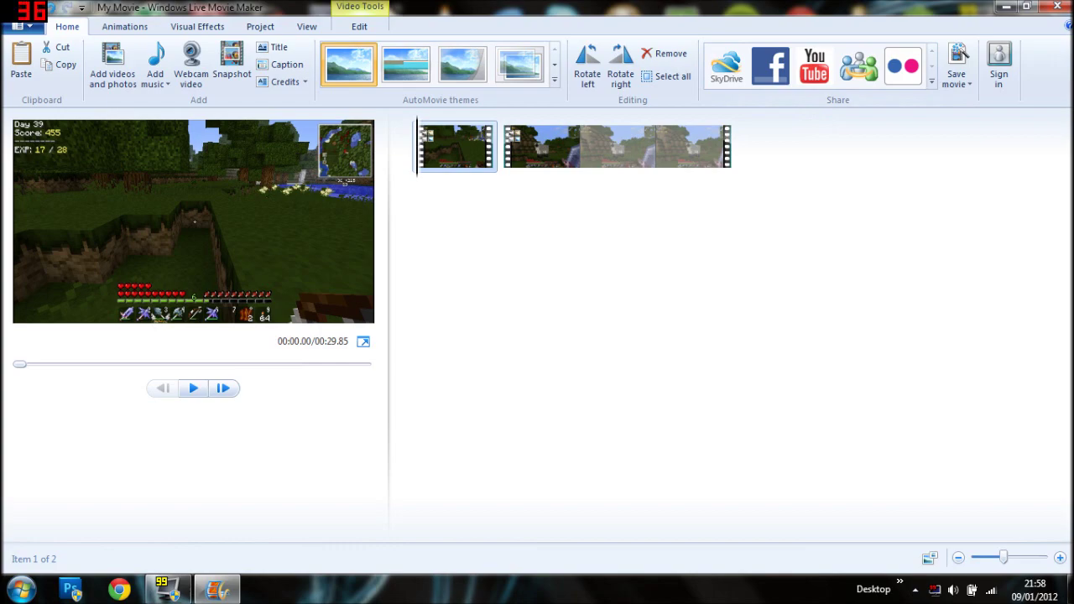
pyautogui.click(931, 81)
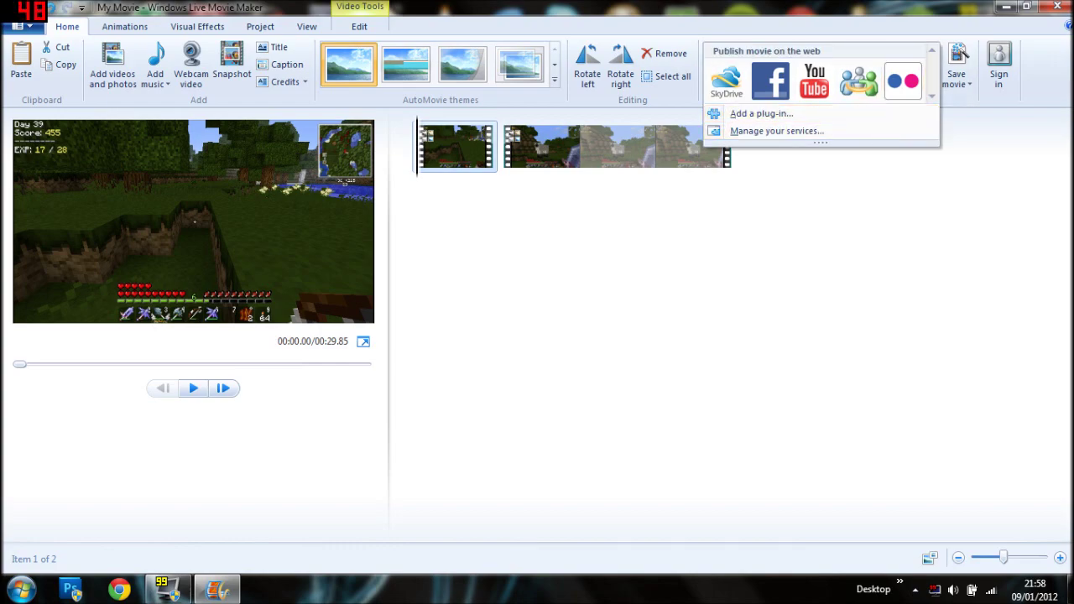
pyautogui.press('Escape')
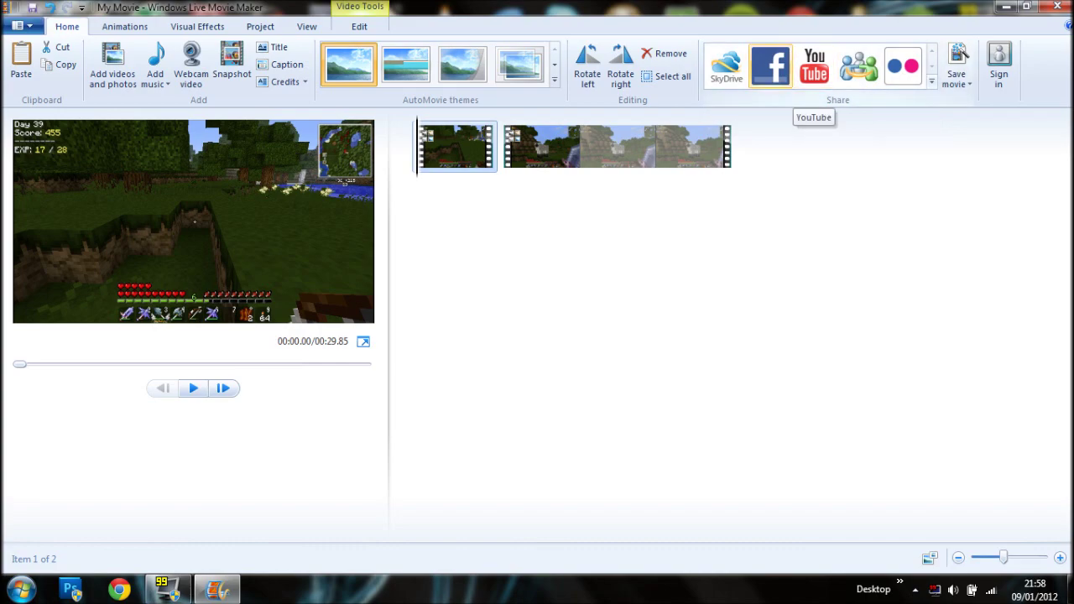